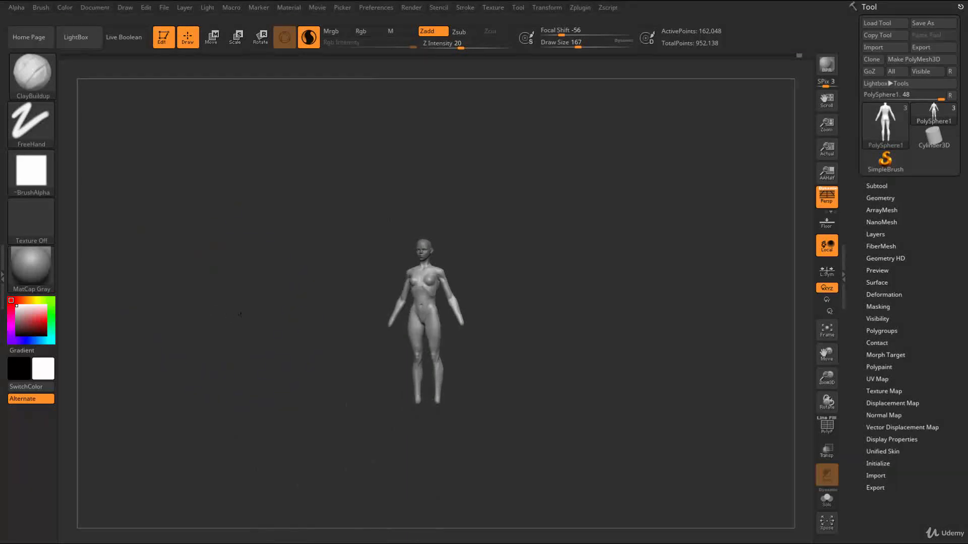
# - Frame the torso from the front and switch to the Move brush at draw size 145
pyautogui.keyDown('alt'); pyautogui.moveTo(292, 267); pyautogui.dragTo(292, 251); pyautogui.keyUp('alt')
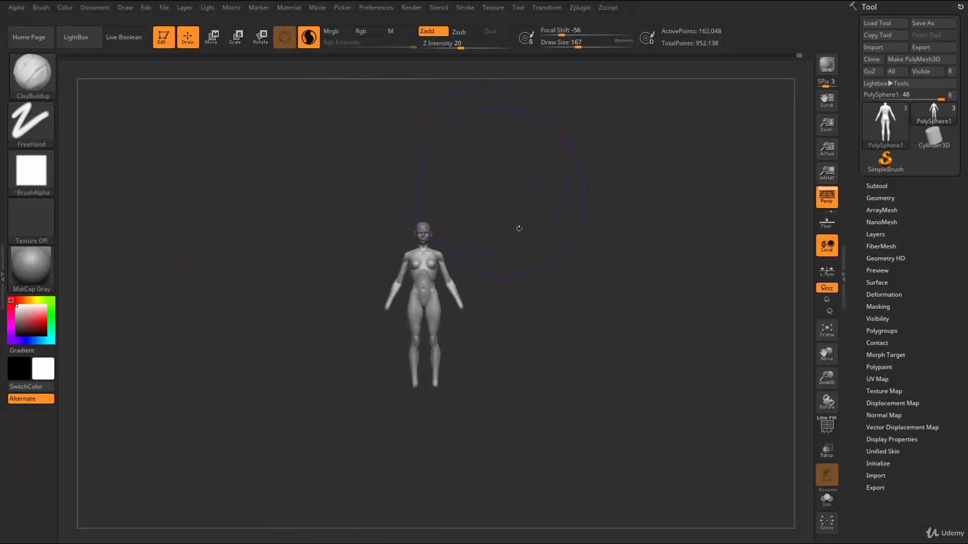
pyautogui.moveTo(504, 259)
pyautogui.keyDown('alt'); pyautogui.mouseDown()
pyautogui.moveTo(625, 417)
pyautogui.moveTo(585, 294)
pyautogui.moveTo(605, 322)
pyautogui.mouseUp(); pyautogui.keyUp('alt')
pyautogui.press('s')
pyautogui.moveTo(408, 312); pyautogui.dragTo(403, 312)
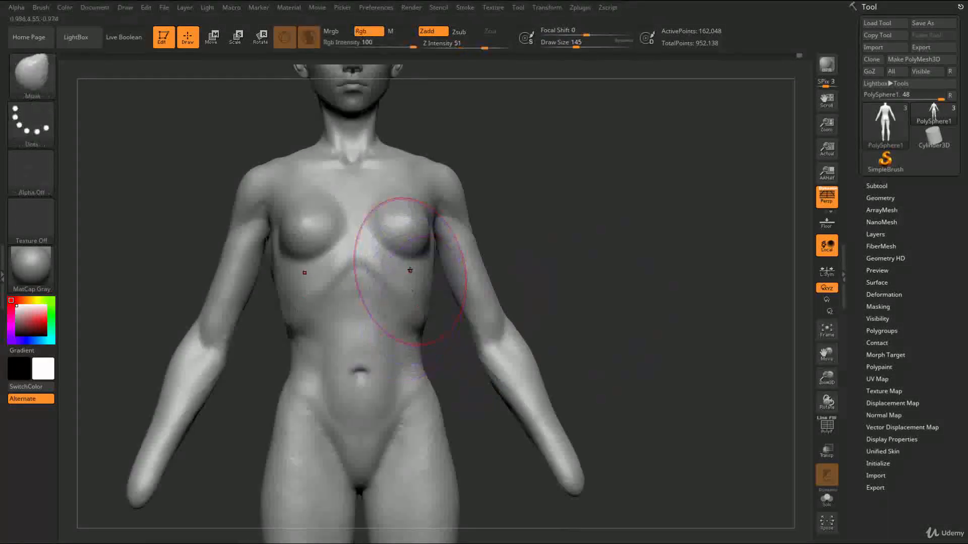
# - Push the upper outer thighs outward from the back view with the Move brush at draw size 197
pyautogui.moveTo(610, 298); pyautogui.dragTo(535, 292)
pyautogui.moveTo(489, 313)
pyautogui.mouseDown()
pyautogui.moveTo(437, 304)
pyautogui.moveTo(479, 238)
pyautogui.mouseUp()
pyautogui.moveTo(478, 287)
pyautogui.mouseDown()
pyautogui.moveTo(446, 272)
pyautogui.moveTo(457, 217)
pyautogui.moveTo(393, 238)
pyautogui.moveTo(421, 252)
pyautogui.mouseUp()
pyautogui.press(']')
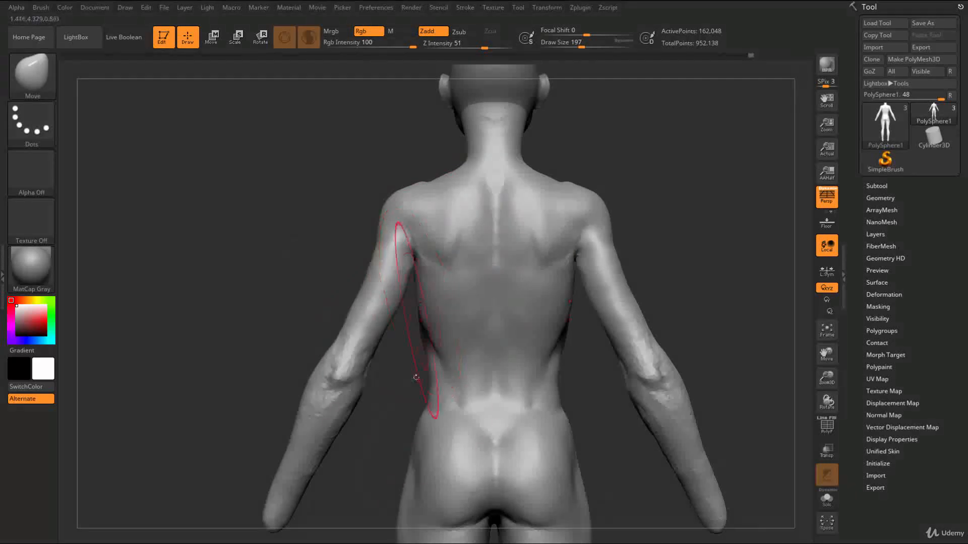
pyautogui.keyDown('alt'); pyautogui.moveTo(413, 322); pyautogui.dragTo(416, 264); pyautogui.keyUp('alt')
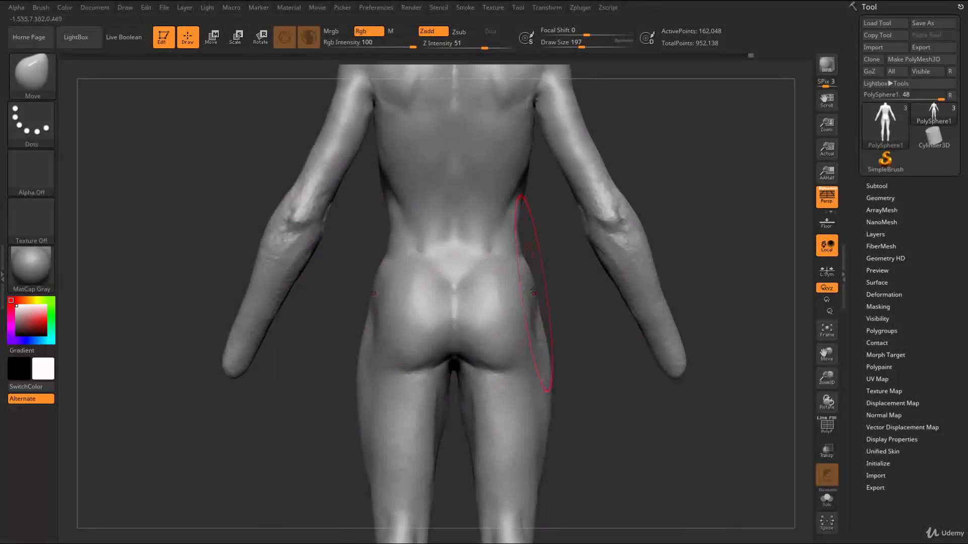
pyautogui.moveTo(547, 418); pyautogui.dragTo(551, 406)
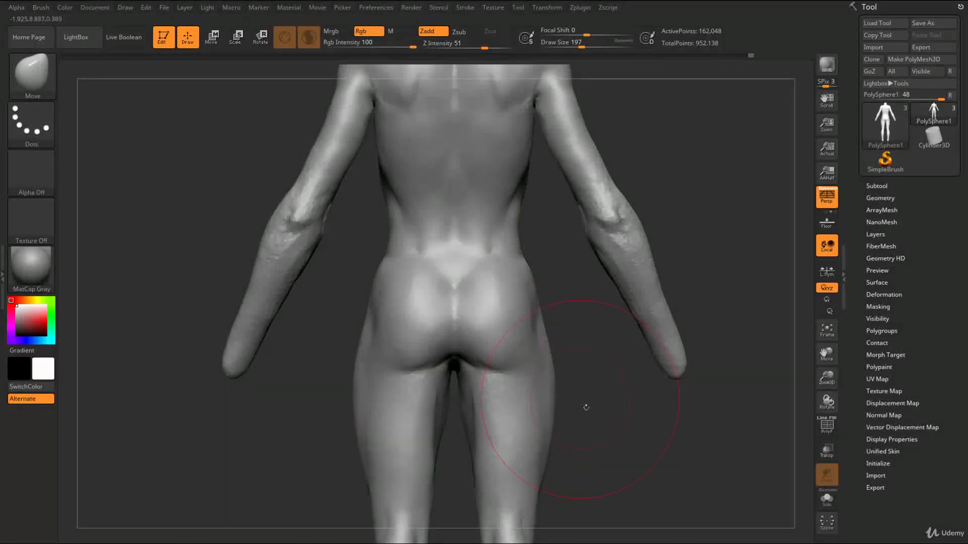
# - Adjust the abdomen's front contour in side view with the Move brush at draw size 132
pyautogui.press('f')
pyautogui.moveTo(324, 411)
pyautogui.mouseDown()
pyautogui.moveTo(425, 447)
pyautogui.moveTo(422, 328)
pyautogui.moveTo(457, 328)
pyautogui.moveTo(453, 276)
pyautogui.moveTo(432, 291)
pyautogui.moveTo(464, 302)
pyautogui.moveTo(423, 282)
pyautogui.mouseUp()
pyautogui.press('s')
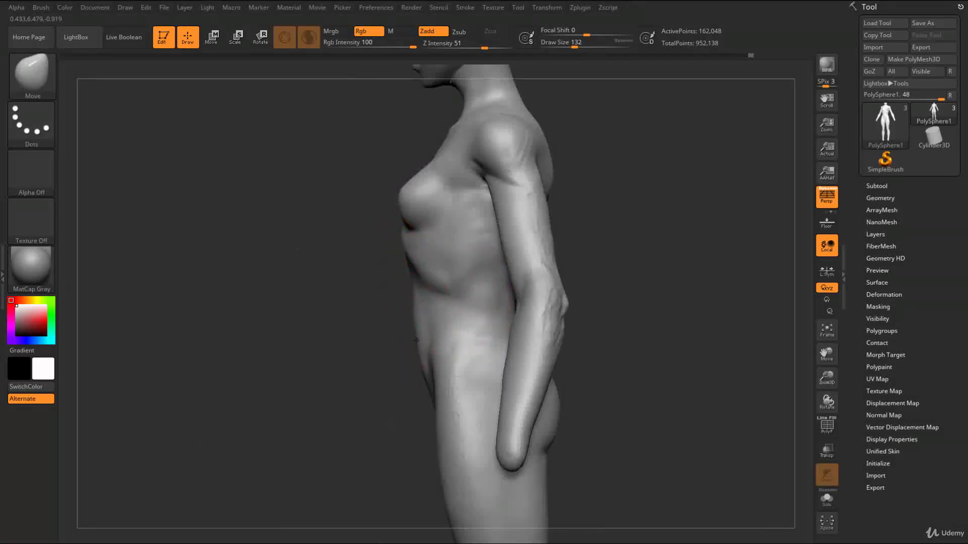
pyautogui.press('s')
pyautogui.moveTo(386, 388)
pyautogui.mouseDown()
pyautogui.moveTo(453, 324)
pyautogui.moveTo(441, 324)
pyautogui.mouseUp()
pyautogui.moveTo(441, 324)
pyautogui.mouseDown()
pyautogui.moveTo(518, 275)
pyautogui.moveTo(496, 243)
pyautogui.mouseUp()
# - Reshape the lower back and the front profile of the thigh with the Move brush at draw size 163
pyautogui.press('s')
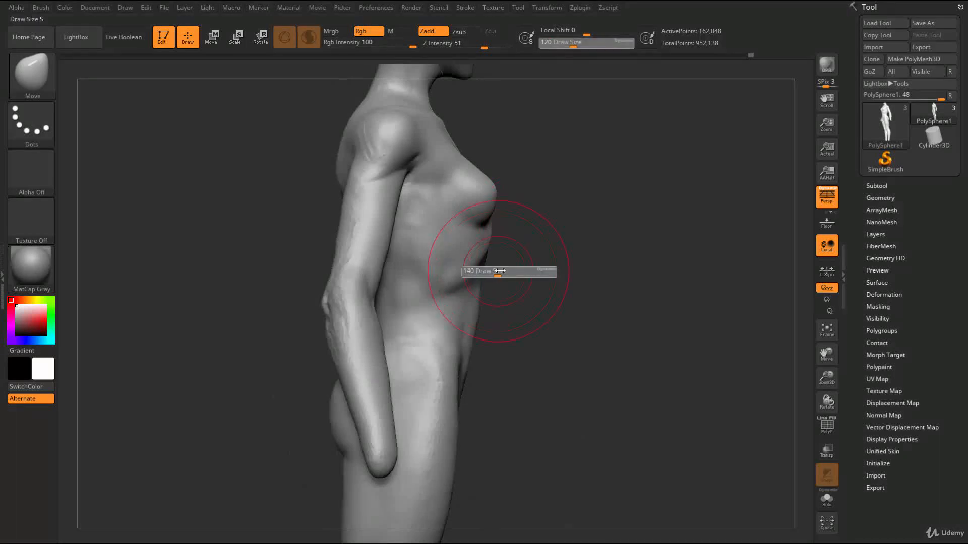
pyautogui.moveTo(519, 282); pyautogui.dragTo(595, 268)
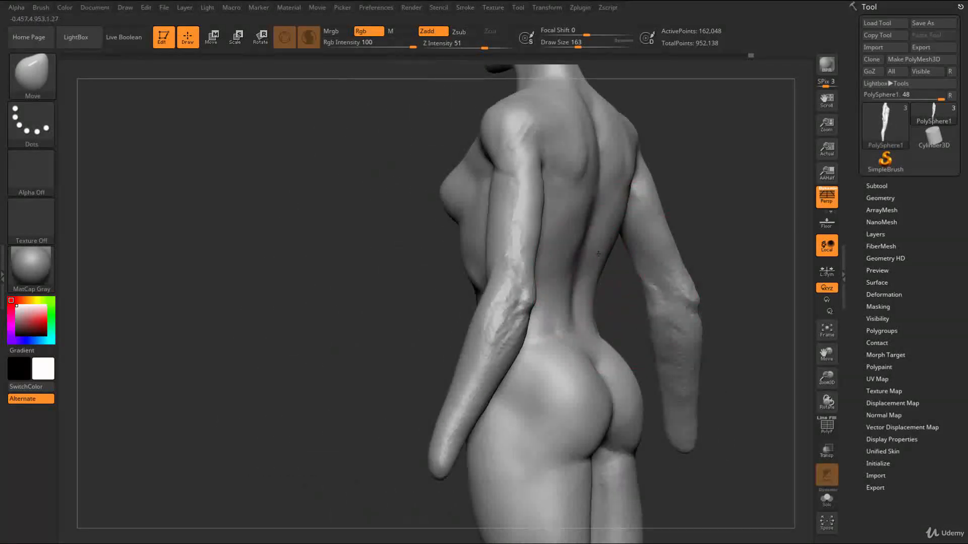
pyautogui.moveTo(505, 249)
pyautogui.mouseDown()
pyautogui.moveTo(453, 324)
pyautogui.moveTo(483, 312)
pyautogui.moveTo(506, 262)
pyautogui.mouseUp()
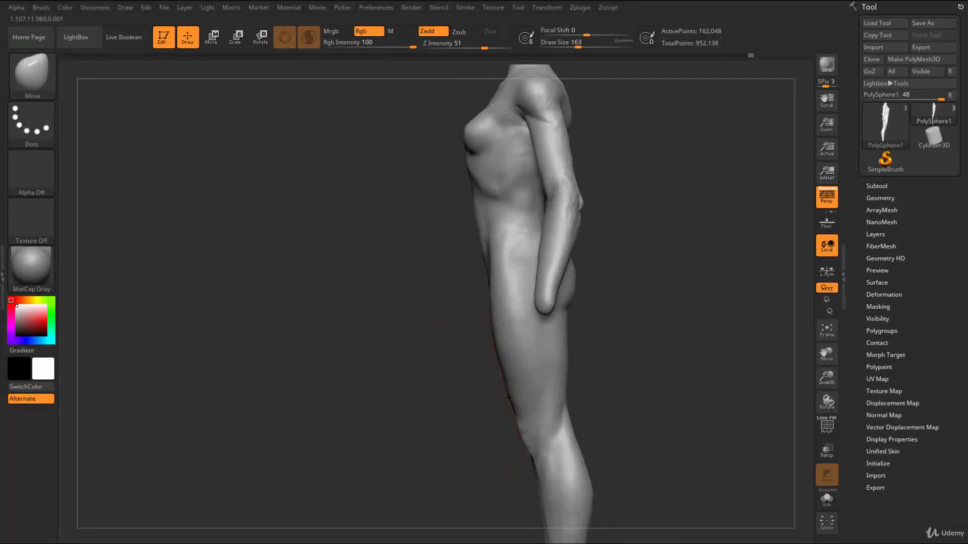
pyautogui.moveTo(505, 421)
pyautogui.mouseDown()
pyautogui.moveTo(408, 393)
pyautogui.moveTo(583, 396)
pyautogui.moveTo(603, 433)
pyautogui.moveTo(607, 419)
pyautogui.moveTo(640, 496)
pyautogui.moveTo(516, 383)
pyautogui.moveTo(553, 287)
pyautogui.moveTo(543, 289)
pyautogui.mouseUp()
# - Build up the side of the chest below the armpit with ClayBuildup at draw size 59 and smooth the surface
pyautogui.press('s')
pyautogui.moveTo(655, 275); pyautogui.dragTo(555, 279)
pyautogui.press('s')
pyautogui.press('b')
pyautogui.press('c')
pyautogui.press('b')
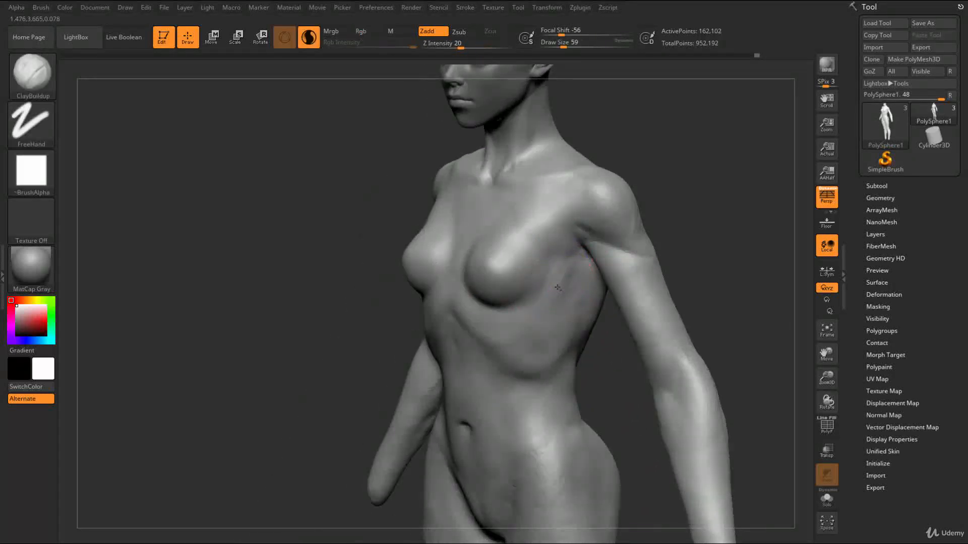
pyautogui.press('shift')
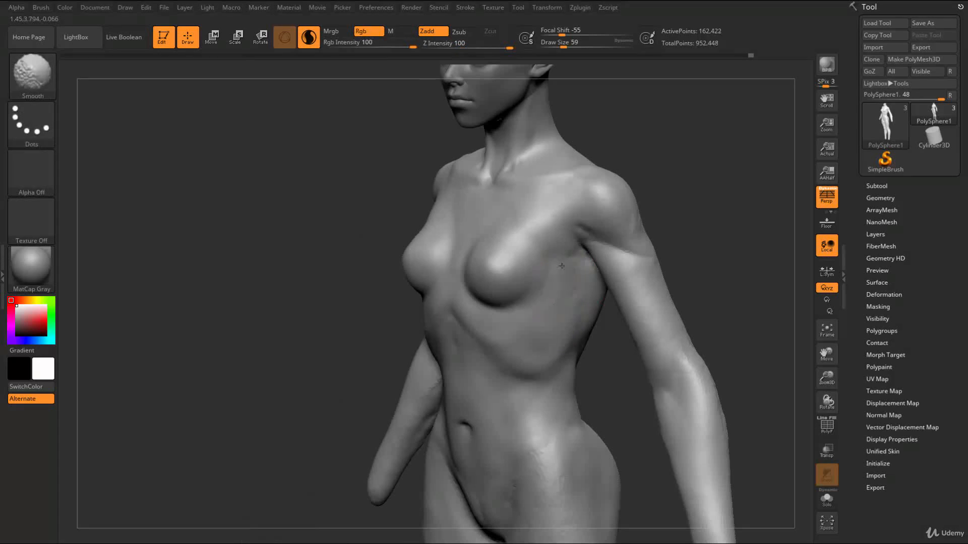
pyautogui.keyDown('shift'); pyautogui.moveTo(567, 252); pyautogui.dragTo(565, 262); pyautogui.keyUp('shift')
pyautogui.moveTo(564, 264)
pyautogui.mouseDown(button='right')
pyautogui.moveTo(546, 229)
pyautogui.moveTo(374, 263)
pyautogui.moveTo(472, 157)
pyautogui.moveTo(579, 188)
pyautogui.mouseUp(button='right')
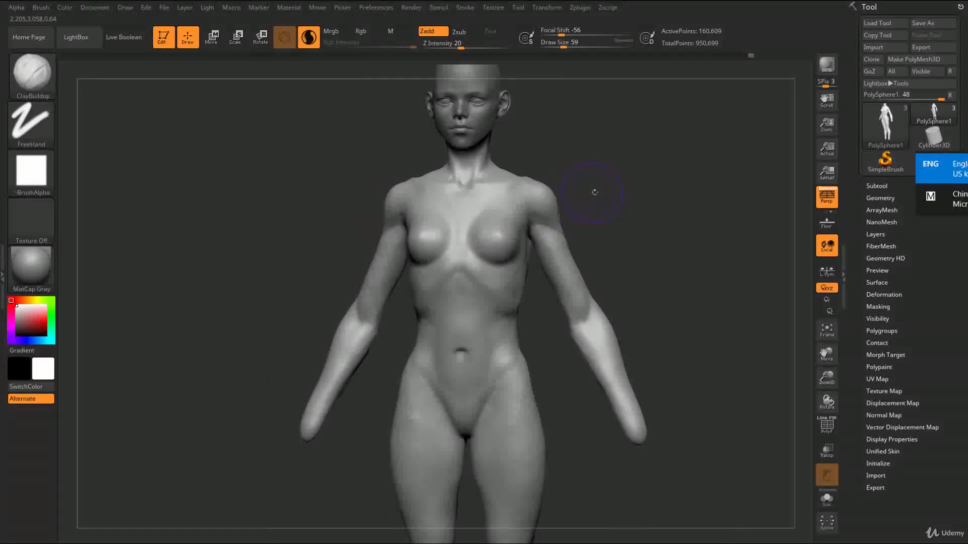
# - Pull the tops of the shoulders slightly inward with the Move brush at draw size 163
pyautogui.press('s')
pyautogui.moveTo(607, 190); pyautogui.dragTo(606, 191)
pyautogui.press('b')
pyautogui.press('m')
pyautogui.press('v')
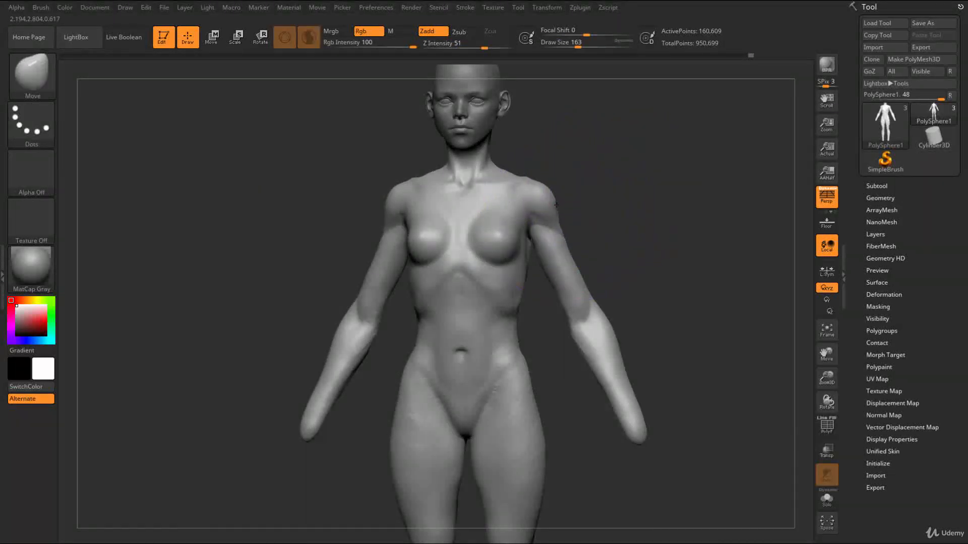
pyautogui.moveTo(521, 187); pyautogui.dragTo(512, 188)
pyautogui.moveTo(567, 146); pyautogui.dragTo(534, 153, button='right')
pyautogui.press('s')
pyautogui.moveTo(532, 154); pyautogui.dragTo(520, 154)
# - Refine the area between collarbone and shoulder with the Move brush at draw size 101
pyautogui.keyDown('ctrl'); pyautogui.moveTo(488, 165); pyautogui.dragTo(465, 297, button='right'); pyautogui.keyUp('ctrl')
pyautogui.moveTo(673, 185); pyautogui.dragTo(693, 194, button='right')
pyautogui.moveTo(635, 313)
pyautogui.mouseDown(button='right')
pyautogui.moveTo(624, 316)
pyautogui.moveTo(627, 240)
pyautogui.moveTo(601, 224)
pyautogui.mouseUp(button='right')
pyautogui.press('s')
pyautogui.moveTo(602, 224); pyautogui.dragTo(606, 225)
pyautogui.moveTo(597, 217); pyautogui.dragTo(610, 217, button='right')
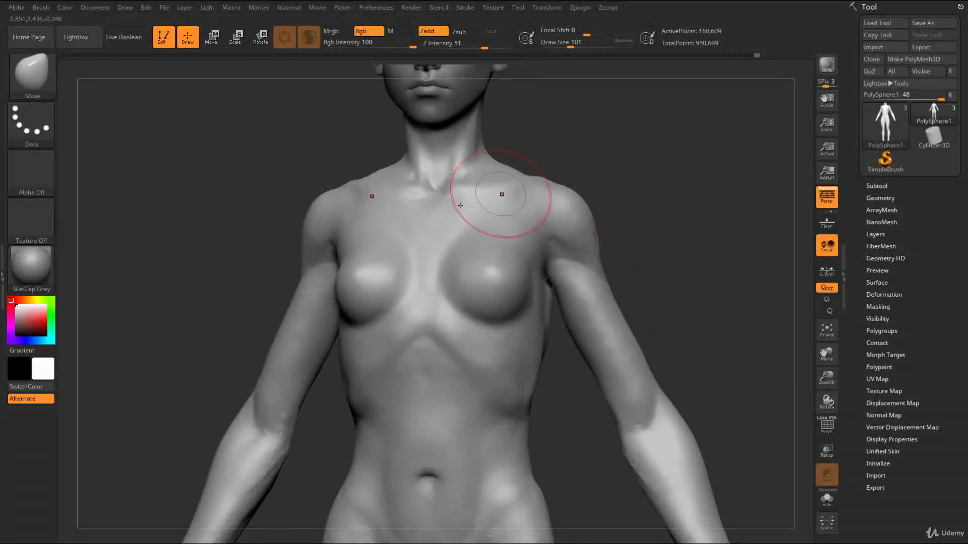
pyautogui.moveTo(634, 145)
pyautogui.keyDown('ctrl'); pyautogui.mouseDown()
pyautogui.moveTo(401, 222)
pyautogui.moveTo(177, 185)
pyautogui.mouseUp(); pyautogui.keyUp('ctrl')
pyautogui.hotkey('ctrl', 'z')
pyautogui.moveTo(254, 237)
pyautogui.keyDown('ctrl'); pyautogui.mouseDown()
pyautogui.moveTo(645, 211)
pyautogui.moveTo(316, 182)
pyautogui.moveTo(252, 194)
pyautogui.mouseUp(); pyautogui.keyUp('ctrl')
pyautogui.moveTo(206, 316)
pyautogui.keyDown('alt'); pyautogui.mouseDown(button='right')
pyautogui.moveTo(227, 255)
pyautogui.moveTo(214, 251)
pyautogui.mouseUp(button='right'); pyautogui.keyUp('alt')
pyautogui.keyDown('ctrl'); pyautogui.moveTo(257, 240); pyautogui.dragTo(293, 288); pyautogui.keyUp('ctrl')
pyautogui.moveTo(318, 332)
pyautogui.keyDown('alt'); pyautogui.mouseDown(button='right')
pyautogui.moveTo(257, 270)
pyautogui.moveTo(231, 268)
pyautogui.mouseUp(button='right'); pyautogui.keyUp('alt')
pyautogui.keyDown('alt'); pyautogui.moveTo(232, 267); pyautogui.dragTo(322, 345, button='right'); pyautogui.keyUp('alt')
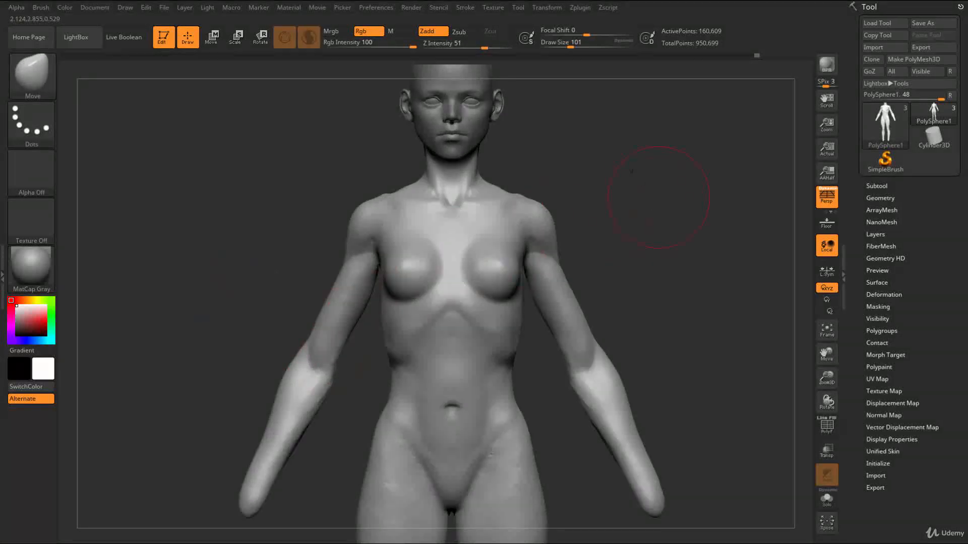
# - Nudge the shoulder line inward and the upper outer thighs slightly outward with the Move brush
pyautogui.keyDown('alt'); pyautogui.moveTo(658, 197); pyautogui.dragTo(629, 166, button='right'); pyautogui.keyUp('alt')
pyautogui.moveTo(514, 183); pyautogui.dragTo(507, 188)
pyautogui.keyDown('alt'); pyautogui.moveTo(601, 262); pyautogui.dragTo(581, 217, button='right'); pyautogui.keyUp('alt')
pyautogui.moveTo(498, 448); pyautogui.dragTo(505, 446)
# - Narrow the waist just below the ribcage with the Move brush at draw size 177
pyautogui.moveTo(617, 373)
pyautogui.keyDown('alt'); pyautogui.mouseDown(button='right')
pyautogui.moveTo(595, 290)
pyautogui.moveTo(575, 284)
pyautogui.moveTo(542, 194)
pyautogui.moveTo(586, 227)
pyautogui.moveTo(578, 244)
pyautogui.mouseUp(button='right'); pyautogui.keyUp('alt')
pyautogui.moveTo(579, 245)
pyautogui.keyDown('alt'); pyautogui.mouseDown(button='right')
pyautogui.moveTo(584, 292)
pyautogui.moveTo(568, 156)
pyautogui.moveTo(628, 305)
pyautogui.mouseUp(button='right'); pyautogui.keyUp('alt')
pyautogui.press('s')
pyautogui.moveTo(545, 300); pyautogui.dragTo(536, 300)
pyautogui.moveTo(607, 370); pyautogui.dragTo(552, 360, button='right')
pyautogui.moveTo(568, 280); pyautogui.dragTo(566, 274)
pyautogui.moveTo(565, 274)
pyautogui.mouseDown(button='right')
pyautogui.moveTo(607, 270)
pyautogui.moveTo(604, 257)
pyautogui.mouseUp(button='right')
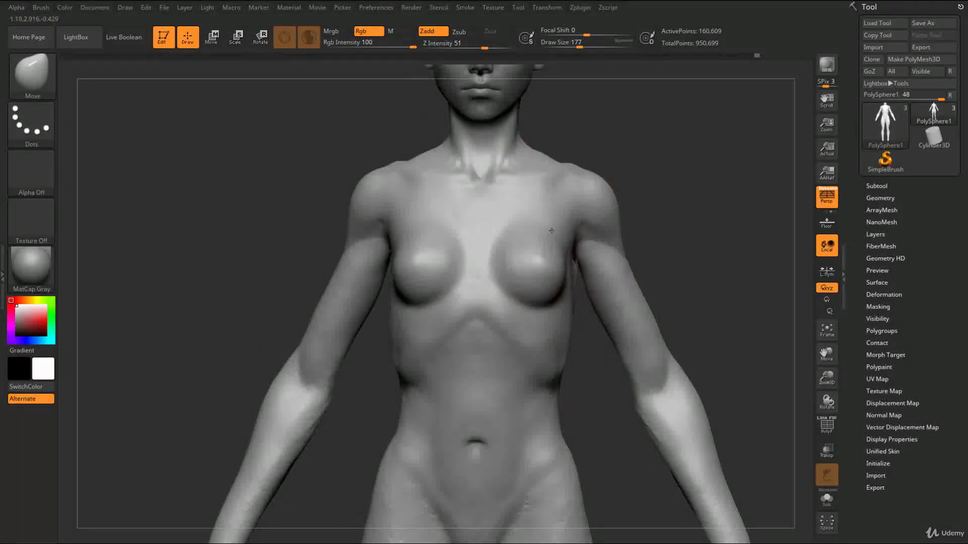
pyautogui.moveTo(564, 394); pyautogui.dragTo(555, 386)
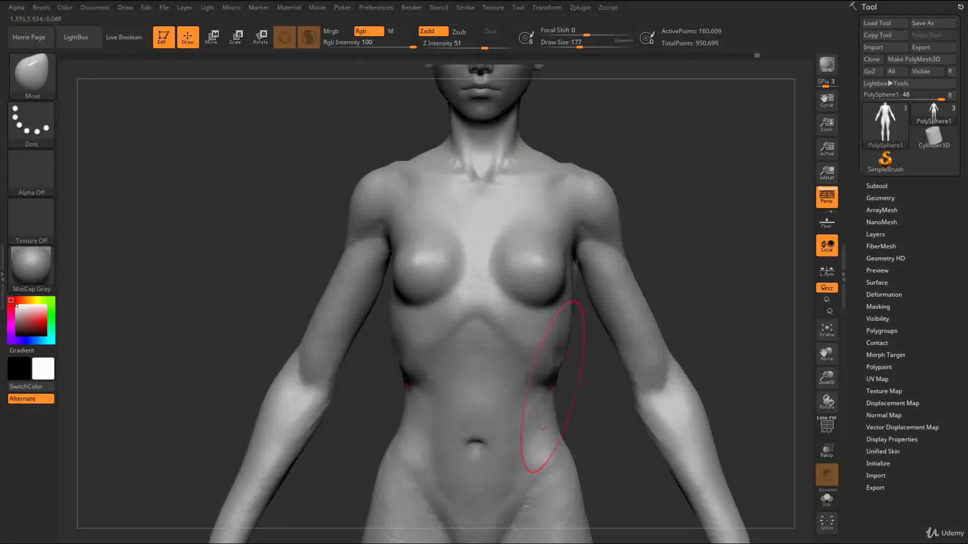
# - Soften the lower edge of the ribcage with ClayBuildup at draw size 71 and the Smooth brush
pyautogui.moveTo(600, 381); pyautogui.dragTo(557, 371, button='right')
pyautogui.press('s')
pyautogui.moveTo(559, 371); pyautogui.dragTo(546, 372)
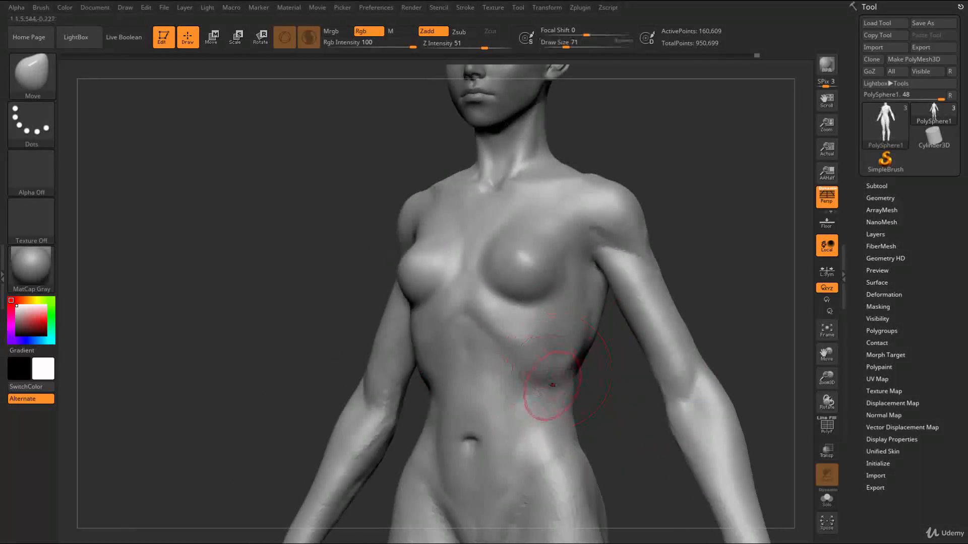
pyautogui.press('b')
pyautogui.press('c')
pyautogui.press('b')
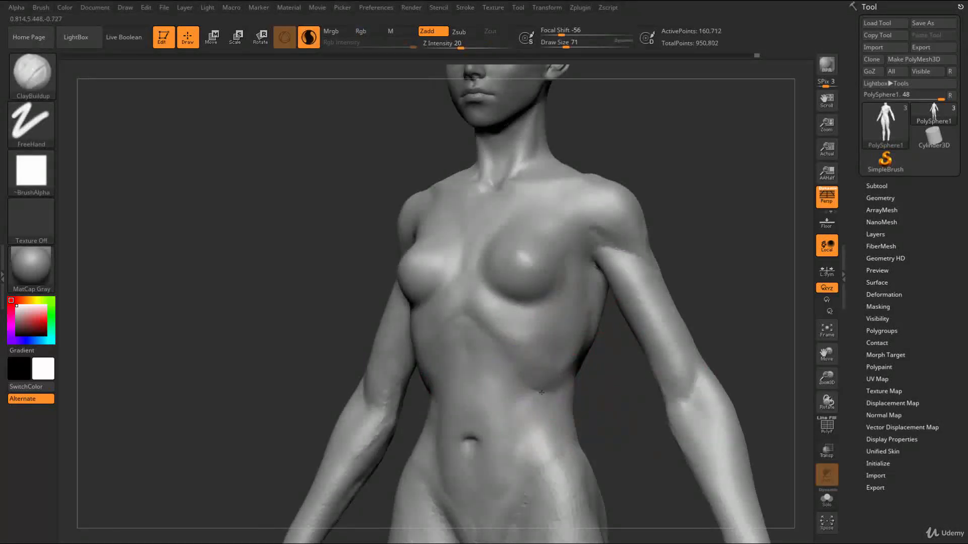
pyautogui.press('shift')
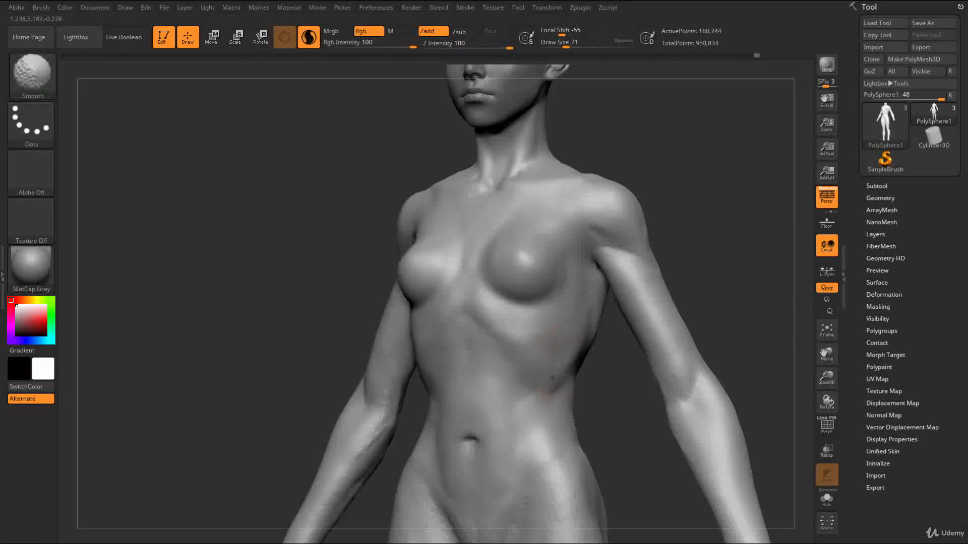
# - Refine the hip and outer thigh contours with the Move brush at draw size 112
pyautogui.moveTo(542, 388)
pyautogui.mouseDown(button='right')
pyautogui.moveTo(605, 424)
pyautogui.moveTo(431, 504)
pyautogui.moveTo(379, 446)
pyautogui.moveTo(493, 366)
pyautogui.mouseUp(button='right')
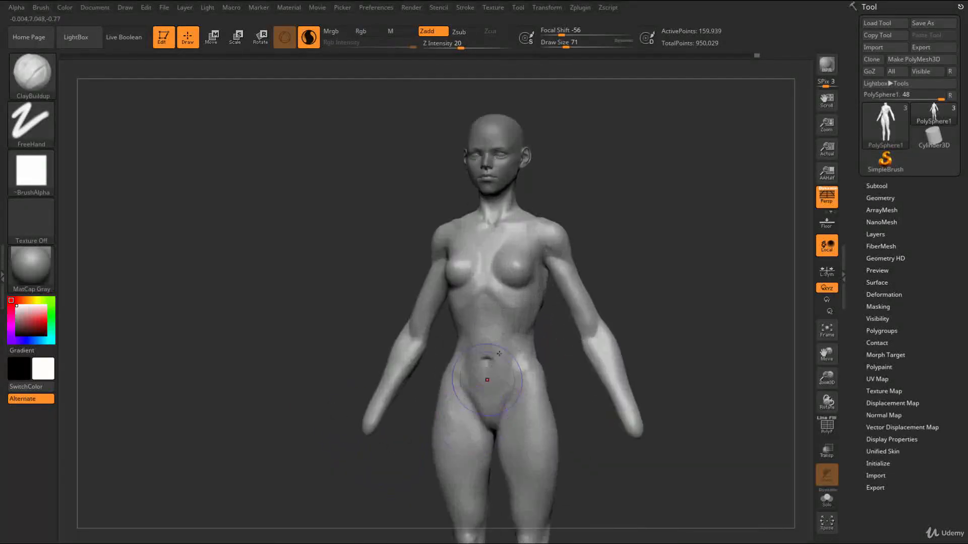
pyautogui.keyDown('alt'); pyautogui.moveTo(564, 359); pyautogui.dragTo(553, 322, button='right'); pyautogui.keyUp('alt')
pyautogui.moveTo(553, 322)
pyautogui.keyDown('ctrl'); pyautogui.mouseDown(button='right')
pyautogui.moveTo(593, 384)
pyautogui.moveTo(625, 385)
pyautogui.mouseUp(button='right'); pyautogui.keyUp('ctrl')
pyautogui.press('s')
pyautogui.moveTo(529, 332); pyautogui.dragTo(536, 331)
pyautogui.press('b')
pyautogui.press('m')
pyautogui.press('v')
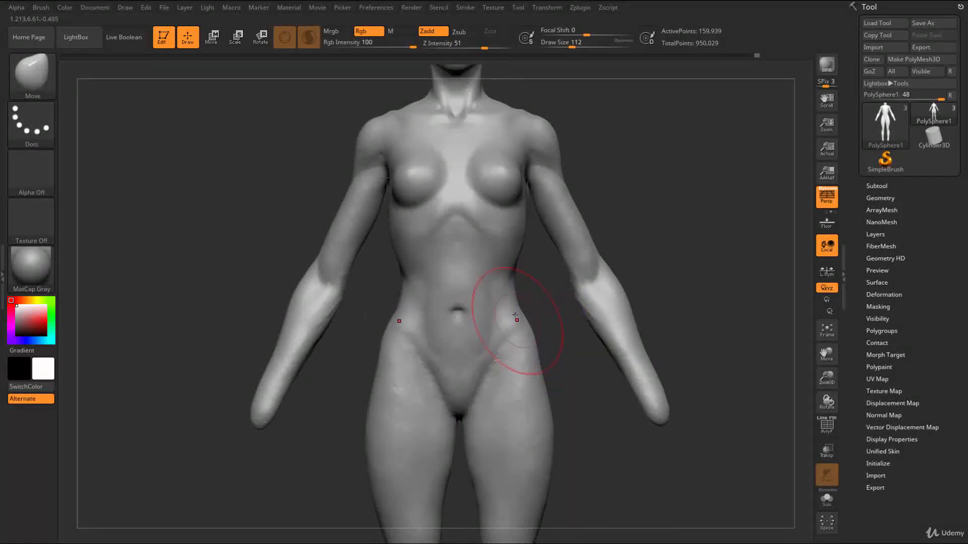
pyautogui.moveTo(545, 337); pyautogui.dragTo(518, 403, button='right')
pyautogui.moveTo(452, 506); pyautogui.dragTo(495, 309, button='right')
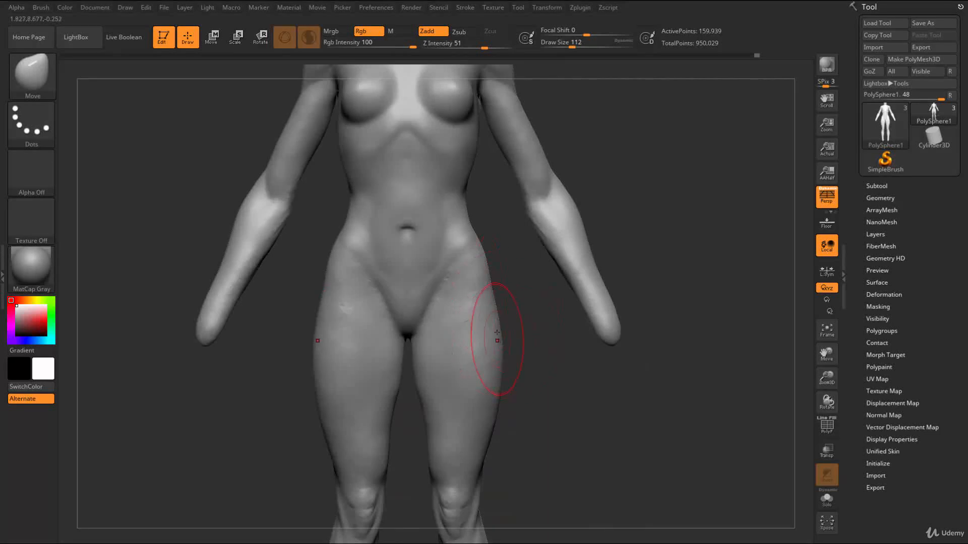
# - Adjust the outer contour of the shoulders with the Move brush at draw size 87
pyautogui.moveTo(535, 369)
pyautogui.keyDown('ctrl'); pyautogui.mouseDown(button='right')
pyautogui.moveTo(396, 395)
pyautogui.moveTo(603, 201)
pyautogui.moveTo(600, 316)
pyautogui.moveTo(574, 296)
pyautogui.mouseUp(button='right'); pyautogui.keyUp('ctrl')
pyautogui.press('s')
pyautogui.moveTo(574, 297); pyautogui.dragTo(569, 296)
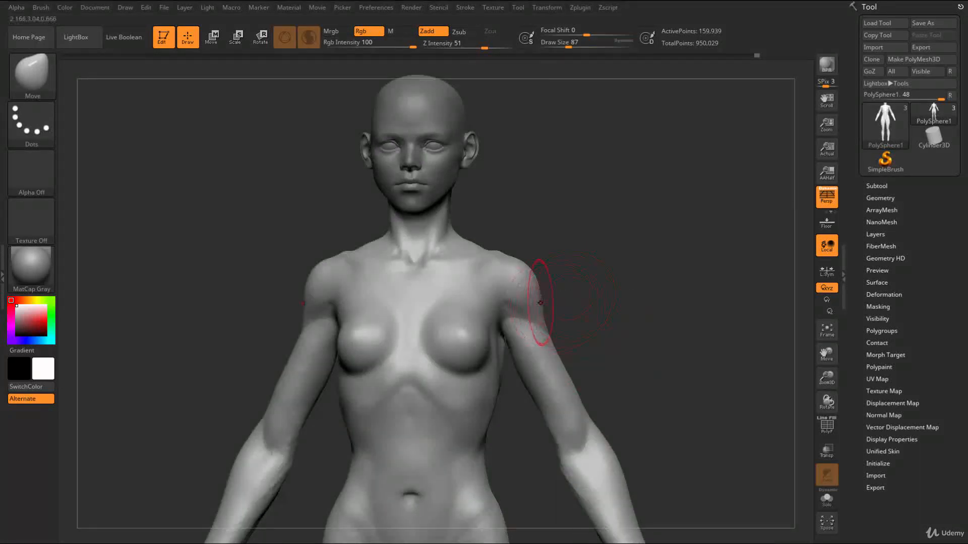
pyautogui.keyDown('ctrl'); pyautogui.moveTo(551, 296); pyautogui.dragTo(650, 308, button='right'); pyautogui.keyUp('ctrl')
pyautogui.moveTo(650, 307); pyautogui.dragTo(553, 309, button='right')
# - Check the upper arm from the back and smooth its outer surface
pyautogui.keyDown('ctrl'); pyautogui.moveTo(633, 323); pyautogui.dragTo(650, 335); pyautogui.keyUp('ctrl')
pyautogui.moveTo(650, 335); pyautogui.dragTo(574, 282, button='right')
pyautogui.keyDown('ctrl'); pyautogui.moveTo(456, 375); pyautogui.dragTo(471, 388); pyautogui.keyUp('ctrl')
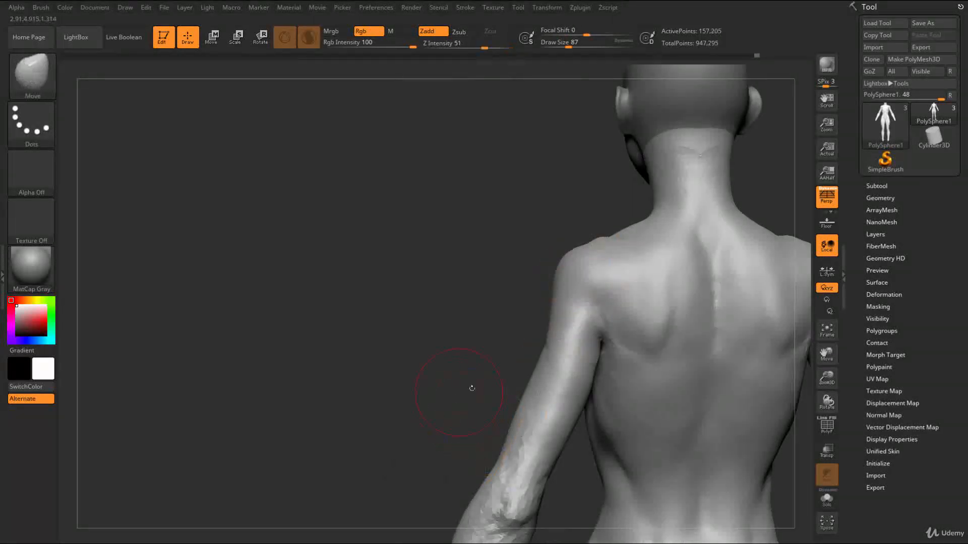
pyautogui.moveTo(471, 389); pyautogui.dragTo(566, 393, button='right')
pyautogui.keyDown('shift'); pyautogui.moveTo(566, 393); pyautogui.dragTo(578, 373); pyautogui.keyUp('shift')
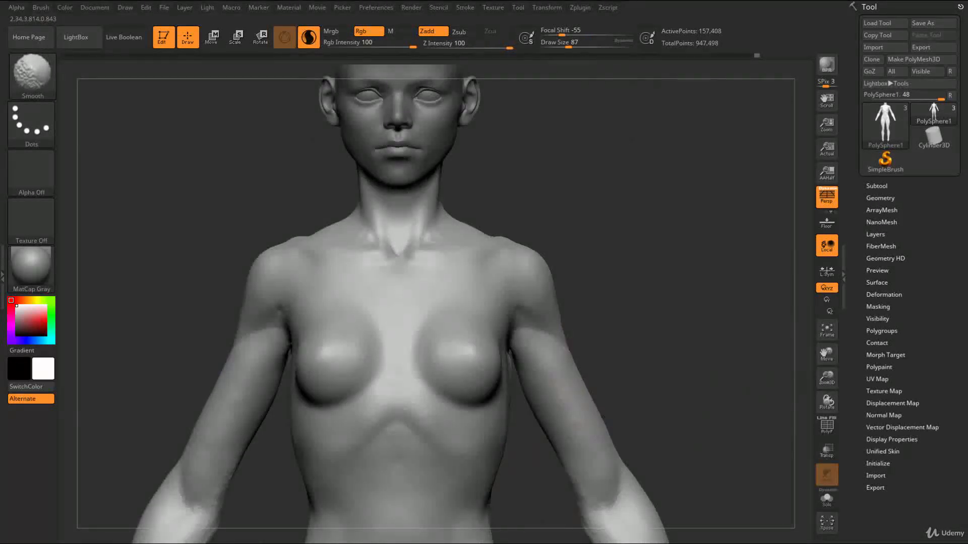
# - Build up the hips and outer thighs with ClayBuildup at draw size 87 and smooth the strokes
pyautogui.keyDown('ctrl'); pyautogui.moveTo(617, 429); pyautogui.dragTo(630, 444); pyautogui.keyUp('ctrl')
pyautogui.moveTo(630, 444)
pyautogui.keyDown('ctrl'); pyautogui.mouseDown(button='right')
pyautogui.moveTo(630, 368)
pyautogui.moveTo(590, 287)
pyautogui.moveTo(598, 302)
pyautogui.mouseUp(button='right'); pyautogui.keyUp('ctrl')
pyautogui.moveTo(597, 303)
pyautogui.mouseDown(button='right')
pyautogui.moveTo(570, 265)
pyautogui.moveTo(525, 462)
pyautogui.moveTo(524, 368)
pyautogui.moveTo(514, 364)
pyautogui.mouseUp(button='right')
pyautogui.press('b')
pyautogui.press('c')
pyautogui.press('b')
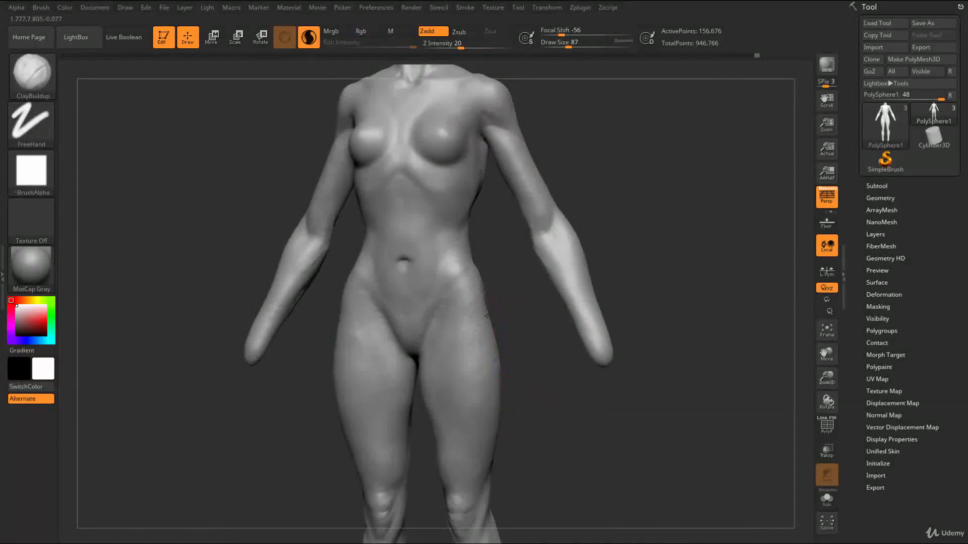
pyautogui.moveTo(488, 378)
pyautogui.keyDown('shift'); pyautogui.mouseDown()
pyautogui.moveTo(493, 346)
pyautogui.moveTo(490, 373)
pyautogui.mouseUp(); pyautogui.keyUp('shift')
# - Try to pull the outer thighs and hips outward with the Move brush
pyautogui.moveTo(570, 474)
pyautogui.mouseDown(button='right')
pyautogui.moveTo(561, 484)
pyautogui.moveTo(557, 428)
pyautogui.moveTo(529, 408)
pyautogui.moveTo(592, 458)
pyautogui.moveTo(605, 456)
pyautogui.mouseUp(button='right')
pyautogui.press('b')
pyautogui.press('m')
pyautogui.press('v')
pyautogui.moveTo(487, 374); pyautogui.dragTo(542, 378)
pyautogui.moveTo(468, 262); pyautogui.dragTo(480, 257)
pyautogui.hotkey('ctrl', 'z')
pyautogui.hotkey('ctrl', 'z')
pyautogui.hotkey('ctrl', 'z')
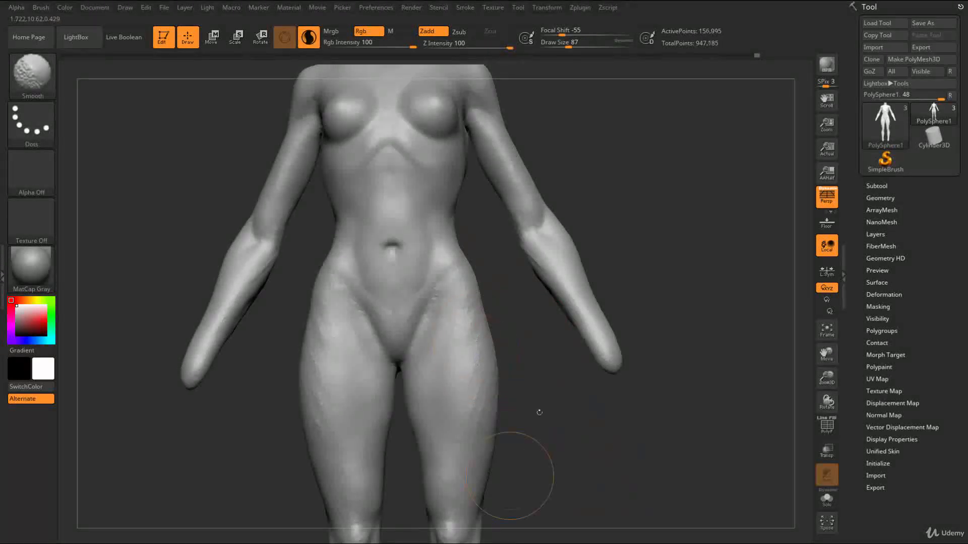
# - Reshape the outer contour of the elbows with the Move brush at draw size 104
pyautogui.keyDown('alt'); pyautogui.moveTo(555, 252); pyautogui.dragTo(567, 370, button='right'); pyautogui.keyUp('alt')
pyautogui.moveTo(583, 276)
pyautogui.mouseDown(button='right')
pyautogui.moveTo(559, 264)
pyautogui.moveTo(572, 307)
pyautogui.mouseUp(button='right')
pyautogui.moveTo(541, 361); pyautogui.dragTo(552, 344)
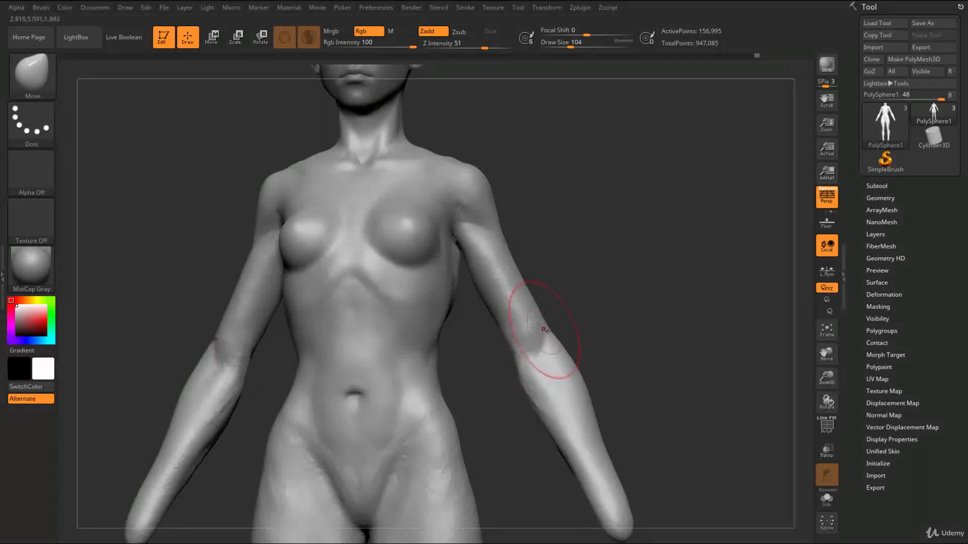
# - Build up volume around the front of the elbow with ClayBuildup and smooth it into the arm
pyautogui.press('b')
pyautogui.press('c')
pyautogui.press('b')
pyautogui.keyDown('shift'); pyautogui.moveTo(554, 346); pyautogui.dragTo(567, 356); pyautogui.keyUp('shift')
pyautogui.moveTo(572, 364)
pyautogui.keyDown('ctrl'); pyautogui.mouseDown(button='right')
pyautogui.moveTo(584, 315)
pyautogui.moveTo(594, 312)
pyautogui.mouseUp(button='right'); pyautogui.keyUp('ctrl')
pyautogui.keyDown('ctrl'); pyautogui.moveTo(595, 312); pyautogui.dragTo(612, 352, button='right'); pyautogui.keyUp('ctrl')
pyautogui.keyDown('shift'); pyautogui.moveTo(546, 345); pyautogui.dragTo(565, 350); pyautogui.keyUp('shift')
pyautogui.moveTo(580, 350)
pyautogui.keyDown('ctrl'); pyautogui.mouseDown(button='right')
pyautogui.moveTo(591, 308)
pyautogui.moveTo(595, 365)
pyautogui.mouseUp(button='right'); pyautogui.keyUp('ctrl')
# - Reduce the brush to draw size 62 and smooth the front of the upper arm above the elbow
pyautogui.press('s')
pyautogui.moveTo(543, 343); pyautogui.dragTo(535, 351)
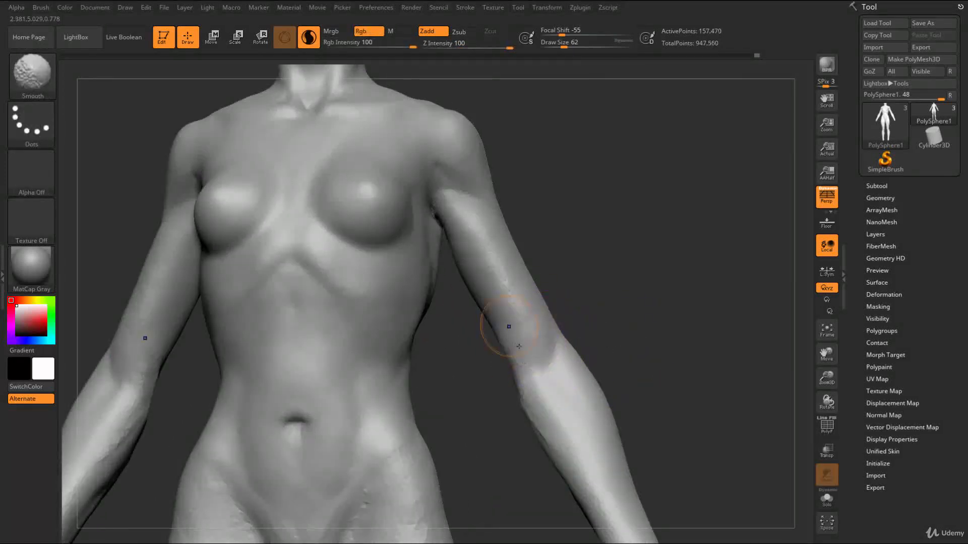
pyautogui.keyDown('shift'); pyautogui.moveTo(493, 259); pyautogui.dragTo(504, 280); pyautogui.keyUp('shift')
# - Adjust the breast and the abdomen's side profile with the Move brush, setting its draw size to 136
pyautogui.moveTo(589, 270)
pyautogui.keyDown('ctrl'); pyautogui.mouseDown(button='right')
pyautogui.moveTo(574, 227)
pyautogui.moveTo(595, 227)
pyautogui.moveTo(595, 265)
pyautogui.mouseUp(button='right'); pyautogui.keyUp('ctrl')
pyautogui.press('b')
pyautogui.press('m')
pyautogui.press('v')
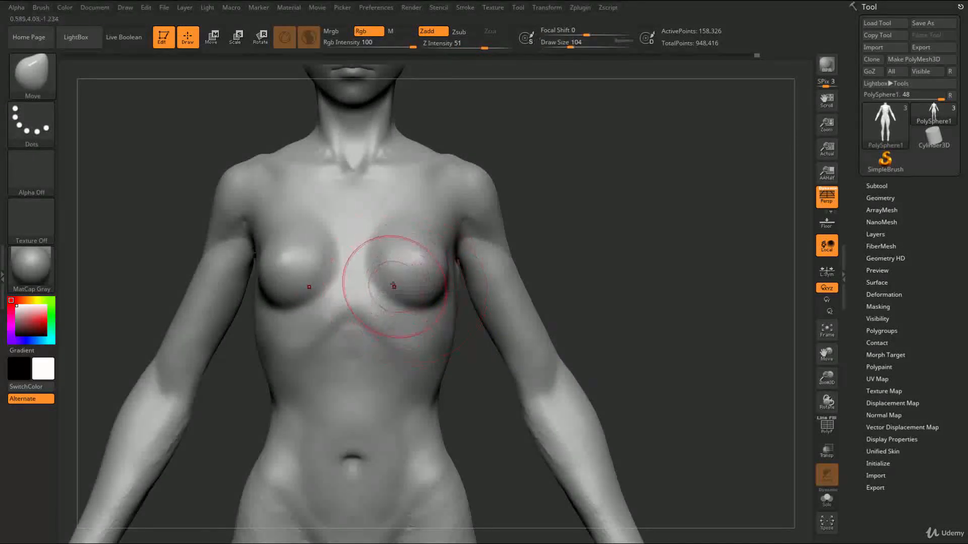
pyautogui.moveTo(357, 346); pyautogui.dragTo(399, 324, button='right')
pyautogui.press('s')
pyautogui.click(410, 325)
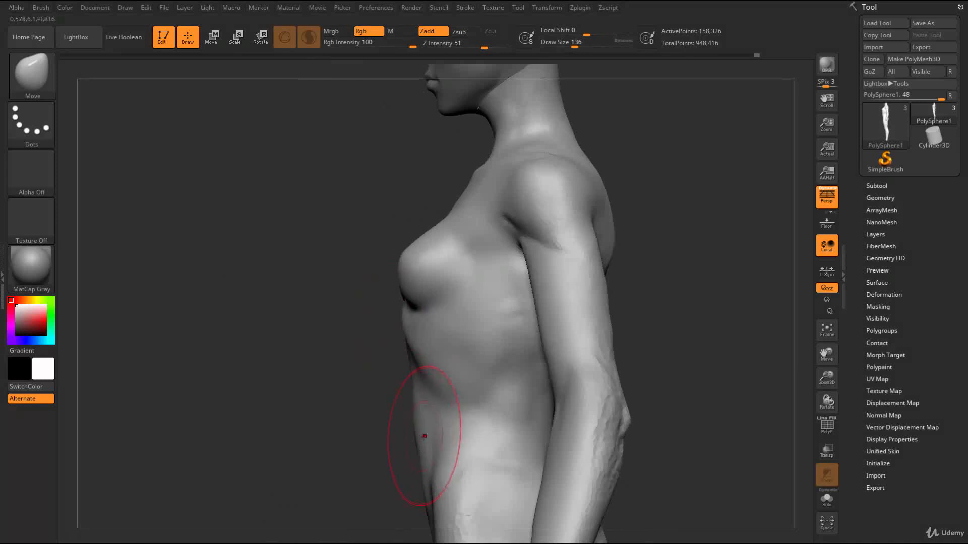
# - Enlarge the Move brush to draw size 197 and adjust the chest in side view
pyautogui.keyDown('alt'); pyautogui.moveTo(384, 458); pyautogui.dragTo(359, 498, button='right'); pyautogui.keyUp('alt')
pyautogui.press('s')
pyautogui.click(399, 427)
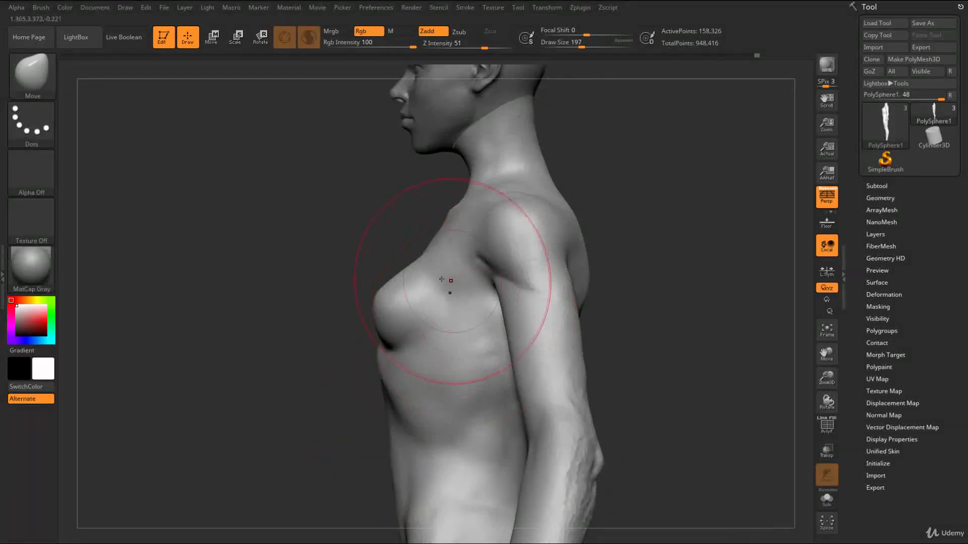
# - Set the Move brush's draw size to 163 and adjust the upper arm beside the armpit
pyautogui.moveTo(441, 278); pyautogui.dragTo(403, 196, button='right')
pyautogui.press('s')
pyautogui.click(393, 267)
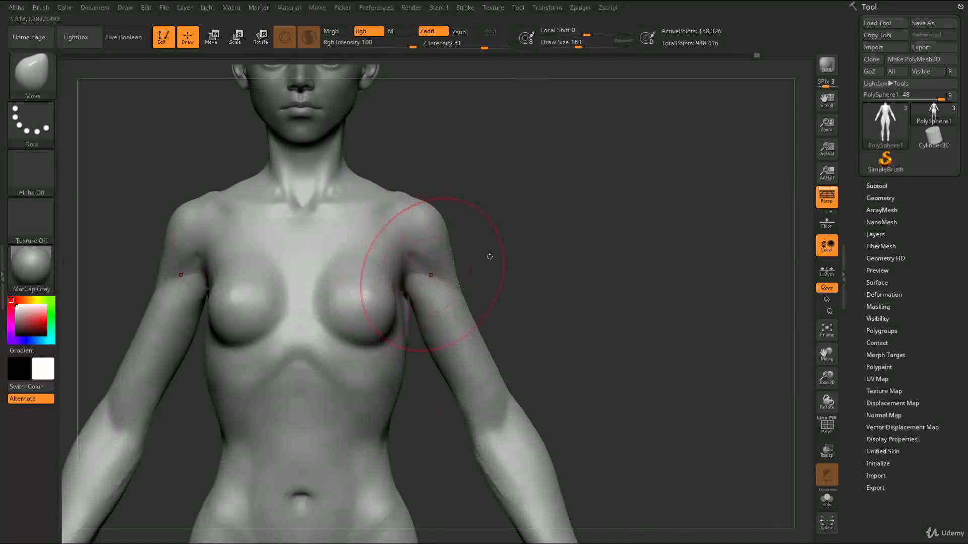
pyautogui.moveTo(489, 256); pyautogui.dragTo(418, 286, button='right')
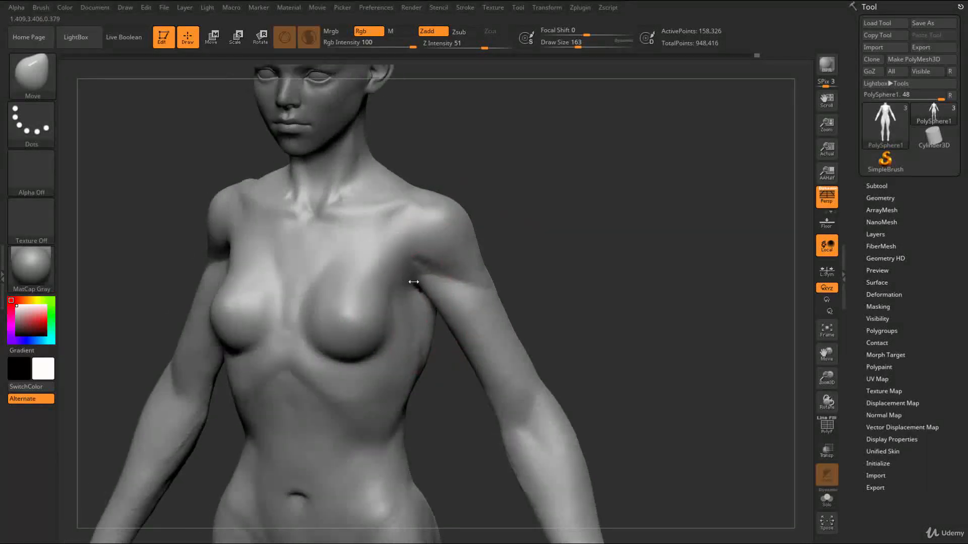
pyautogui.moveTo(547, 224); pyautogui.dragTo(562, 242, button='right')
# - Reduce the draw size to 83, build up the area between chest and shoulder with ClayBuildup, and smooth it into the armpit
pyautogui.press('s')
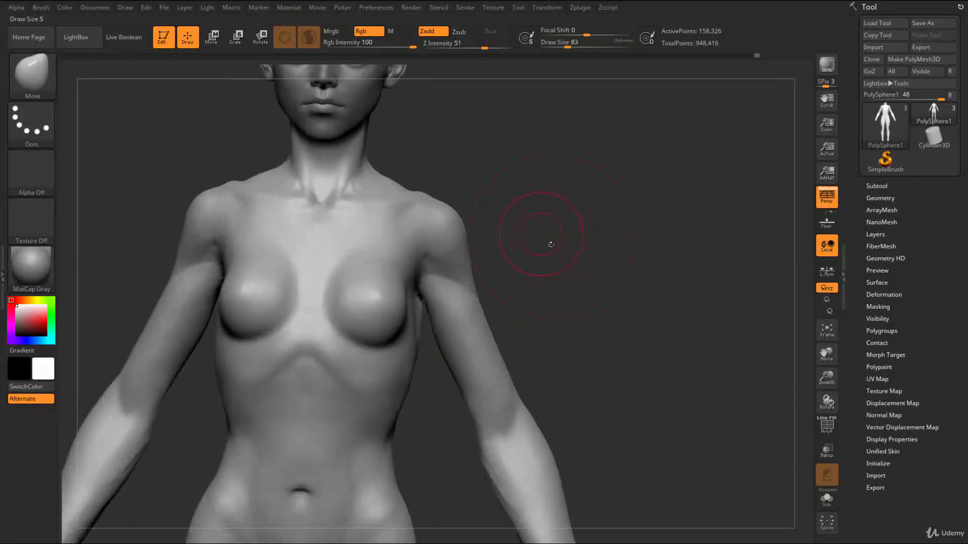
pyautogui.click(520, 236)
pyautogui.moveTo(508, 303); pyautogui.dragTo(402, 275, button='right')
pyautogui.press('b')
pyautogui.press('c')
pyautogui.press('b')
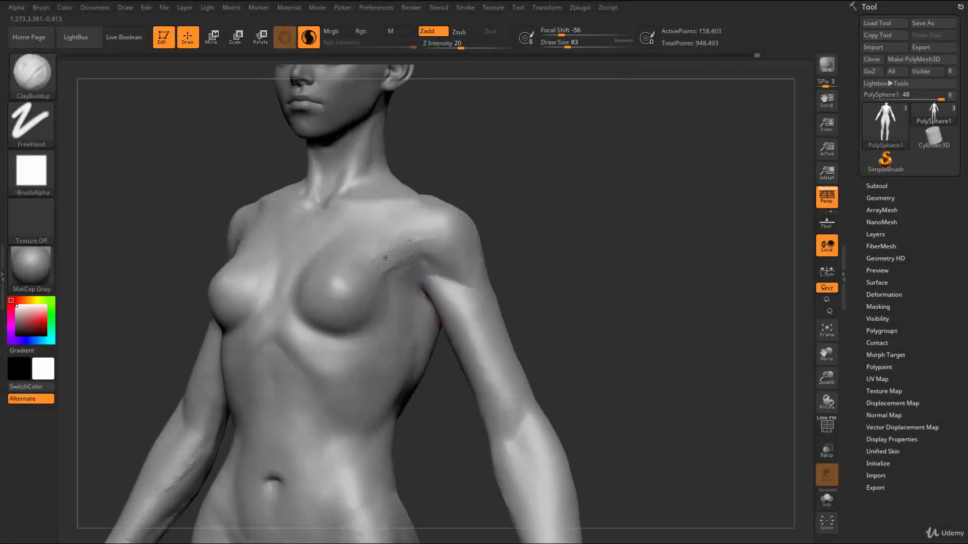
pyautogui.press('shift')
pyautogui.keyDown('shift'); pyautogui.moveTo(418, 298); pyautogui.dragTo(421, 315); pyautogui.keyUp('shift')
pyautogui.moveTo(421, 285)
pyautogui.keyDown('shift'); pyautogui.mouseDown()
pyautogui.moveTo(416, 303)
pyautogui.moveTo(428, 297)
pyautogui.mouseUp(); pyautogui.keyUp('shift')
pyautogui.moveTo(538, 276)
pyautogui.keyDown('shift'); pyautogui.mouseDown()
pyautogui.moveTo(521, 309)
pyautogui.moveTo(487, 305)
pyautogui.mouseUp(); pyautogui.keyUp('shift')
pyautogui.press('shift')
pyautogui.moveTo(421, 313)
pyautogui.keyDown('shift'); pyautogui.mouseDown()
pyautogui.moveTo(418, 330)
pyautogui.moveTo(421, 322)
pyautogui.mouseUp(); pyautogui.keyUp('shift')
# - Set the Move brush's draw size to 140 and reshape the breast's outer, lower and upper contours
pyautogui.moveTo(514, 328)
pyautogui.keyDown('alt'); pyautogui.mouseDown()
pyautogui.moveTo(220, 480)
pyautogui.moveTo(282, 474)
pyautogui.moveTo(227, 460)
pyautogui.moveTo(126, 466)
pyautogui.mouseUp(); pyautogui.keyUp('alt')
pyautogui.press('s')
pyautogui.moveTo(381, 288); pyautogui.dragTo(388, 287)
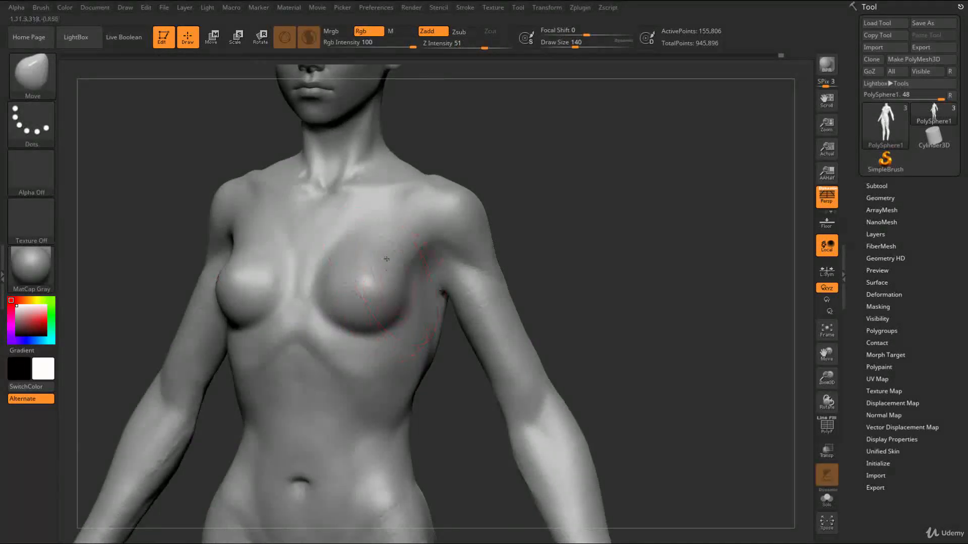
pyautogui.moveTo(375, 325); pyautogui.dragTo(376, 317)
pyautogui.moveTo(398, 248); pyautogui.dragTo(394, 256)
pyautogui.moveTo(544, 303)
pyautogui.mouseDown()
pyautogui.moveTo(600, 304)
pyautogui.moveTo(584, 304)
pyautogui.mouseUp()
# - Reduce the draw size to 65, build up the breast's inner and upper edge with ClayBuildup, and smooth it
pyautogui.press('s')
pyautogui.moveTo(376, 310); pyautogui.dragTo(366, 311)
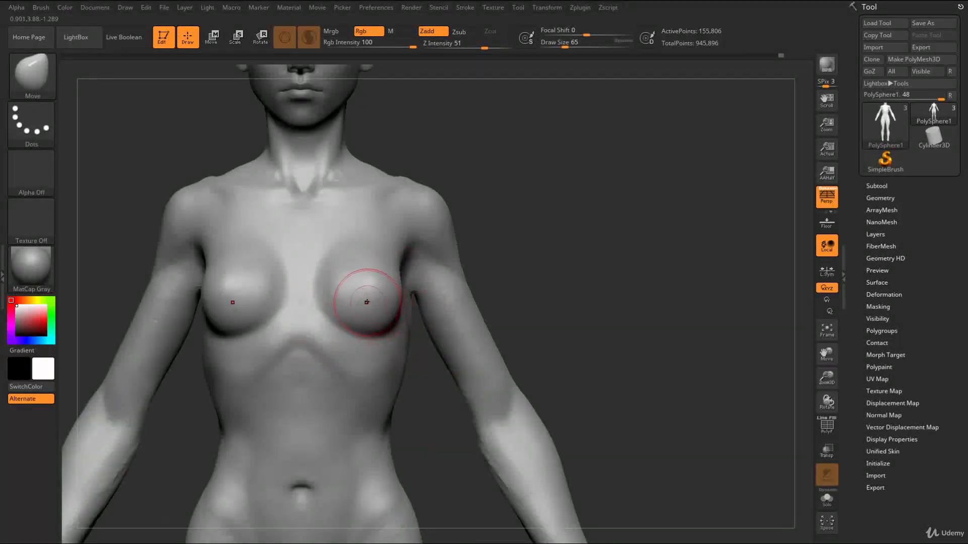
pyautogui.press('b')
pyautogui.press('c')
pyautogui.press('b')
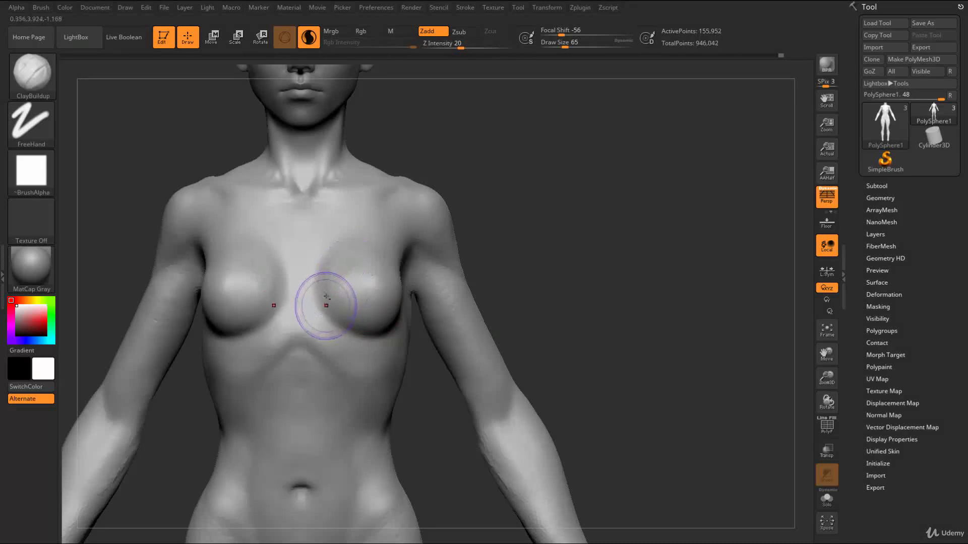
pyautogui.press('shift')
pyautogui.keyDown('shift'); pyautogui.moveTo(356, 230); pyautogui.dragTo(355, 242); pyautogui.keyUp('shift')
# - Refine the underside of the breast with the Move brush
pyautogui.press('b')
pyautogui.press('m')
pyautogui.press('v')
pyautogui.moveTo(354, 327); pyautogui.dragTo(356, 332)
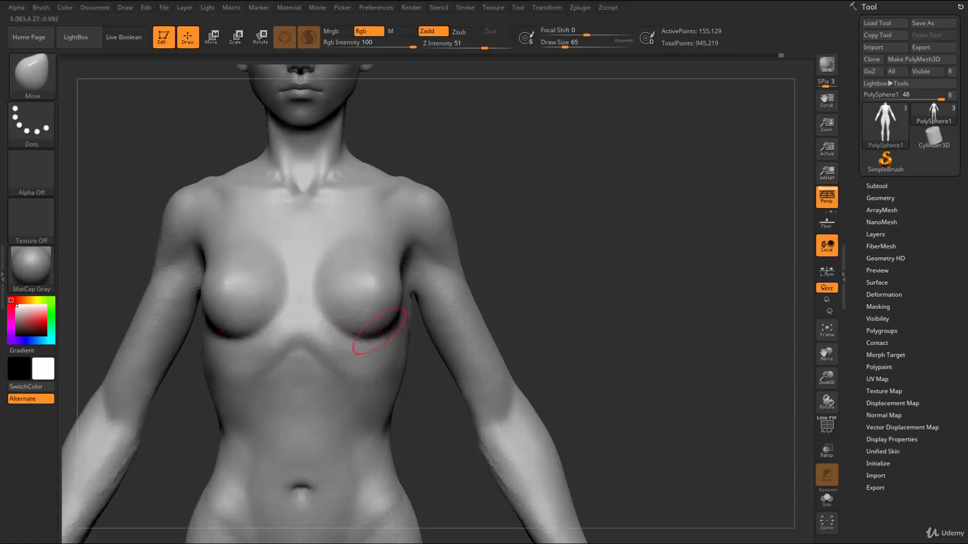
# - Carve the front armpit crease between chest and arm with the DamStandard brush
pyautogui.moveTo(361, 333)
pyautogui.keyDown('ctrl'); pyautogui.mouseDown(button='right')
pyautogui.moveTo(177, 326)
pyautogui.moveTo(184, 316)
pyautogui.moveTo(385, 287)
pyautogui.moveTo(645, 297)
pyautogui.mouseUp(button='right'); pyautogui.keyUp('ctrl')
pyautogui.press('b')
pyautogui.press('d')
pyautogui.press('s')
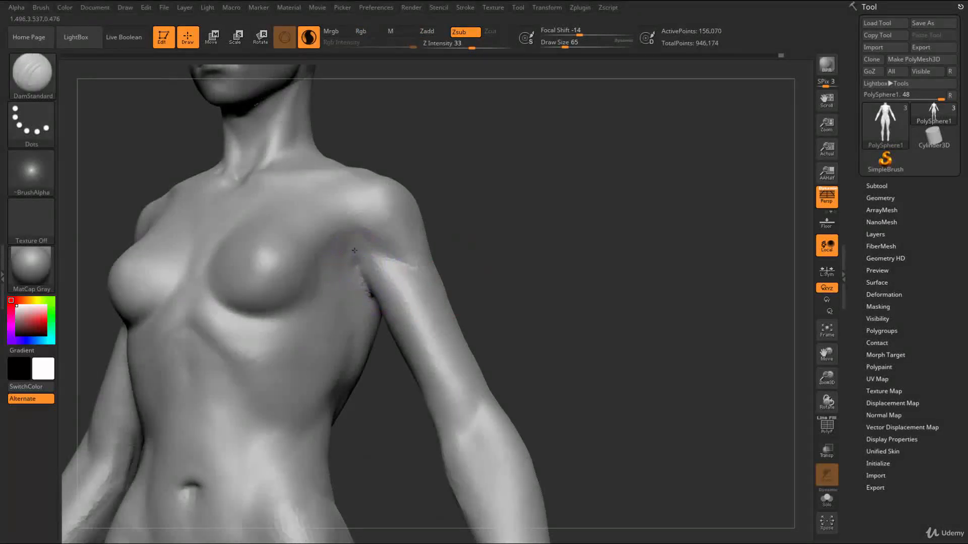
pyautogui.moveTo(498, 291)
pyautogui.mouseDown(button='right')
pyautogui.moveTo(396, 254)
pyautogui.moveTo(401, 281)
pyautogui.moveTo(373, 282)
pyautogui.mouseUp(button='right')
# - Build up the back of the shoulder near the armpit with ClayBuildup and smooth it
pyautogui.press('b')
pyautogui.press('c')
pyautogui.press('b')
pyautogui.moveTo(308, 255)
pyautogui.keyDown('shift'); pyautogui.mouseDown()
pyautogui.moveTo(292, 270)
pyautogui.moveTo(292, 238)
pyautogui.mouseUp(); pyautogui.keyUp('shift')
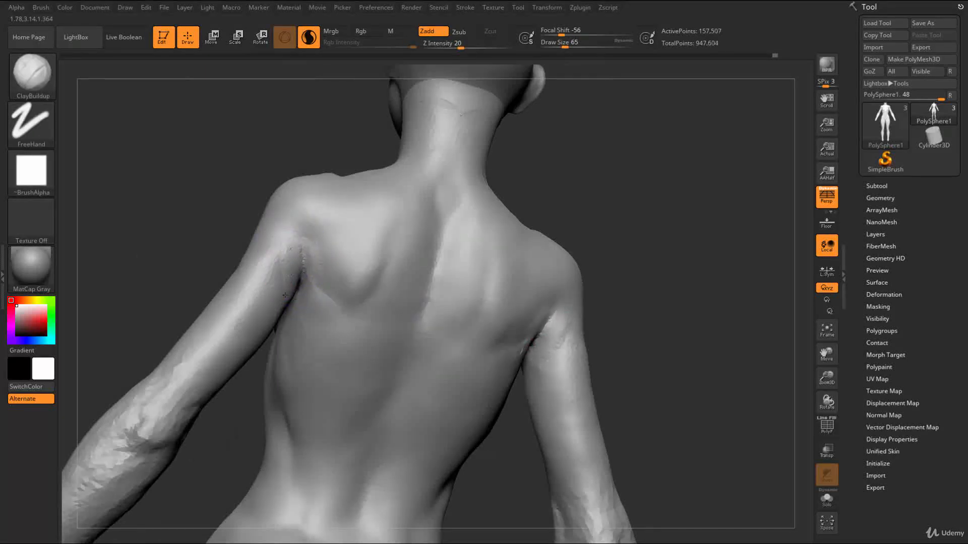
# - Carve the rear armpit crease and deepen it into the underarm with the DamStandard brush
pyautogui.press('b')
pyautogui.press('d')
pyautogui.press('s')
pyautogui.moveTo(303, 243); pyautogui.dragTo(305, 265)
pyautogui.moveTo(306, 265)
pyautogui.mouseDown(button='right')
pyautogui.moveTo(353, 282)
pyautogui.moveTo(303, 274)
pyautogui.moveTo(270, 322)
pyautogui.mouseUp(button='right')
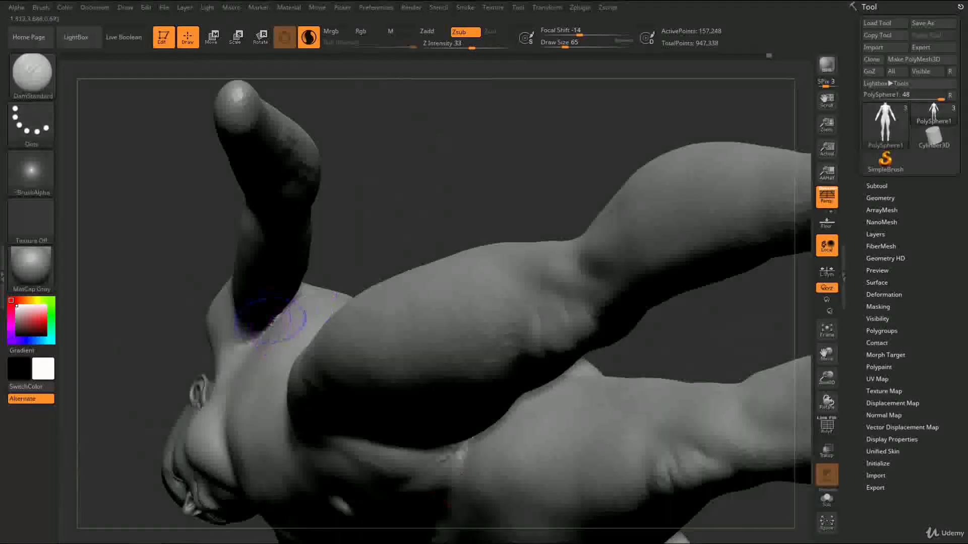
pyautogui.moveTo(336, 338)
pyautogui.mouseDown(button='right')
pyautogui.moveTo(302, 335)
pyautogui.moveTo(309, 293)
pyautogui.moveTo(313, 345)
pyautogui.mouseUp(button='right')
# - Set ClayBuildup to draw size 87, build up the muscle behind the armpit toward the shoulder blade, and smooth it
pyautogui.press('b')
pyautogui.press('c')
pyautogui.press('b')
pyautogui.keyDown('ctrl'); pyautogui.moveTo(233, 177); pyautogui.dragTo(281, 335, button='right'); pyautogui.keyUp('ctrl')
pyautogui.moveTo(296, 313); pyautogui.dragTo(363, 317)
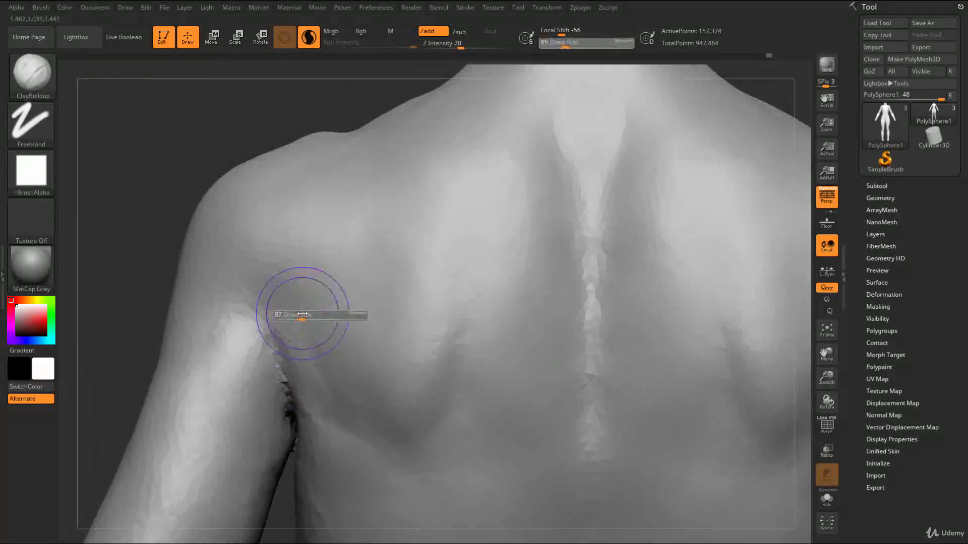
pyautogui.moveTo(275, 313)
pyautogui.mouseDown()
pyautogui.moveTo(316, 394)
pyautogui.moveTo(319, 375)
pyautogui.mouseUp()
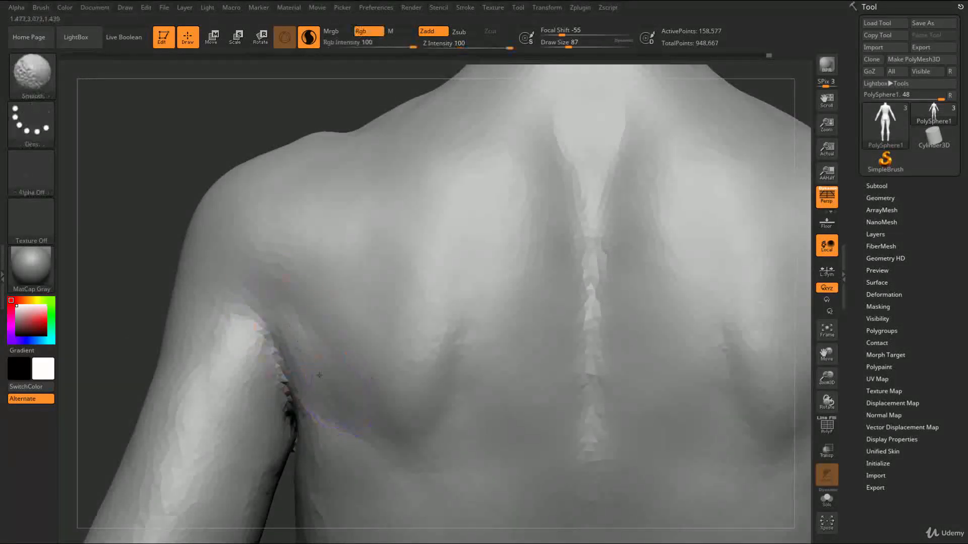
pyautogui.keyDown('shift'); pyautogui.moveTo(312, 363); pyautogui.dragTo(294, 378, button='right'); pyautogui.keyUp('shift')
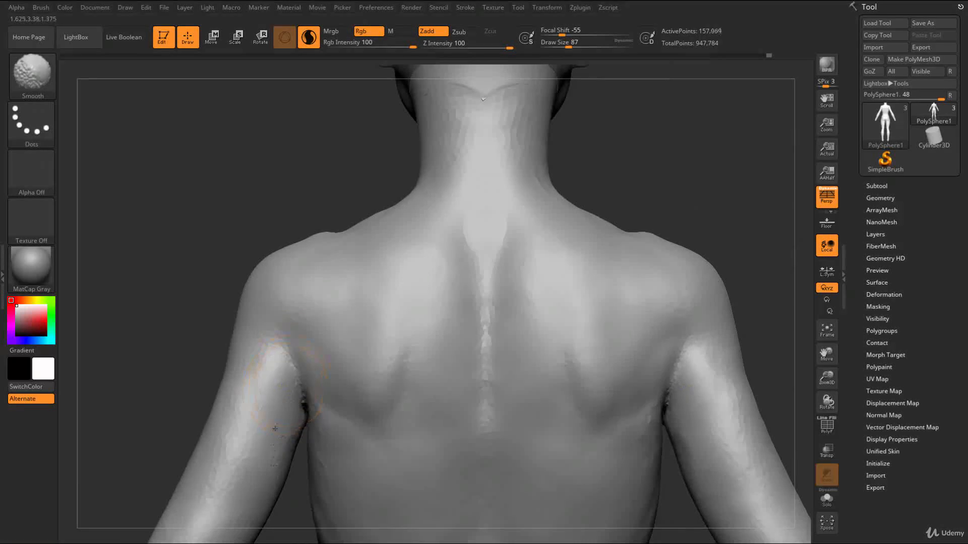
# - Reshape the outer upper arm below the deltoid with ClayBuildup and Move at draw size 104, and smooth it
pyautogui.moveTo(276, 461)
pyautogui.keyDown('ctrl'); pyautogui.mouseDown(button='right')
pyautogui.moveTo(192, 353)
pyautogui.moveTo(204, 375)
pyautogui.moveTo(287, 360)
pyautogui.moveTo(302, 383)
pyautogui.moveTo(363, 324)
pyautogui.mouseUp(button='right'); pyautogui.keyUp('ctrl')
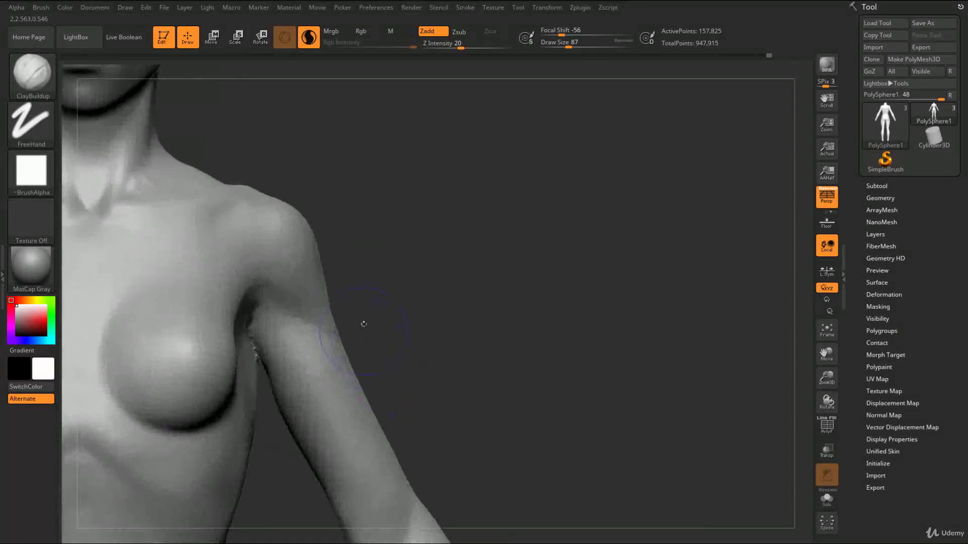
pyautogui.press('shift')
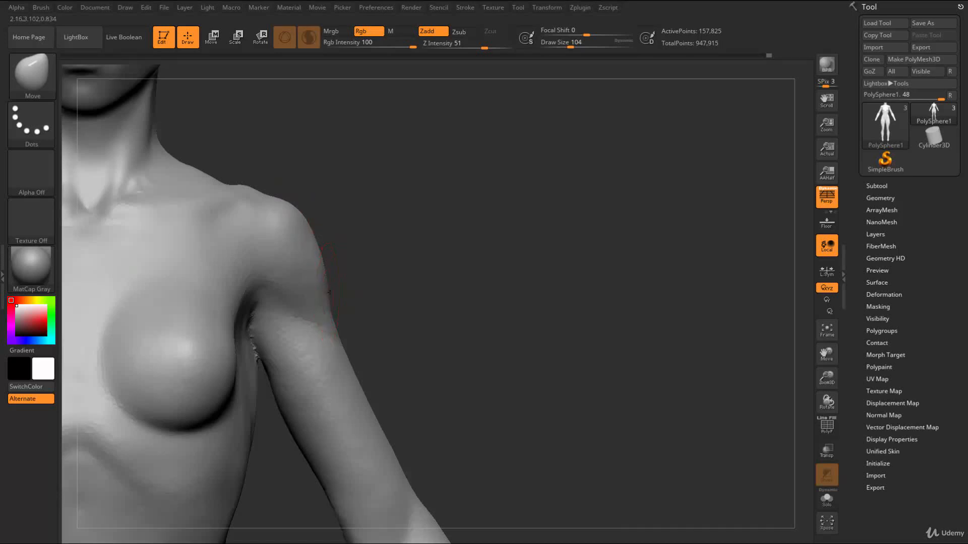
pyautogui.moveTo(359, 297)
pyautogui.keyDown('alt'); pyautogui.mouseDown()
pyautogui.moveTo(370, 250)
pyautogui.moveTo(408, 296)
pyautogui.moveTo(411, 287)
pyautogui.moveTo(353, 308)
pyautogui.mouseUp(); pyautogui.keyUp('alt')
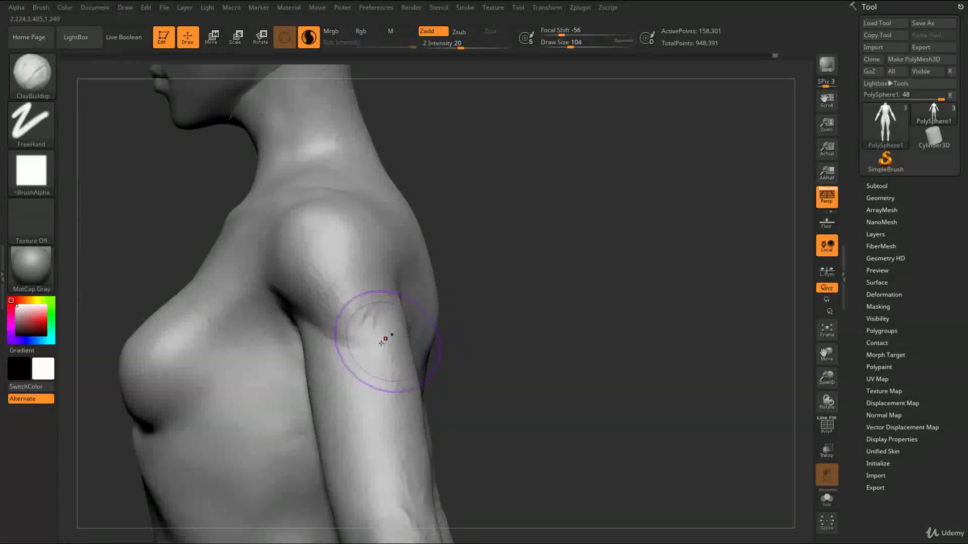
pyautogui.keyDown('shift'); pyautogui.moveTo(383, 337); pyautogui.dragTo(388, 311); pyautogui.keyUp('shift')
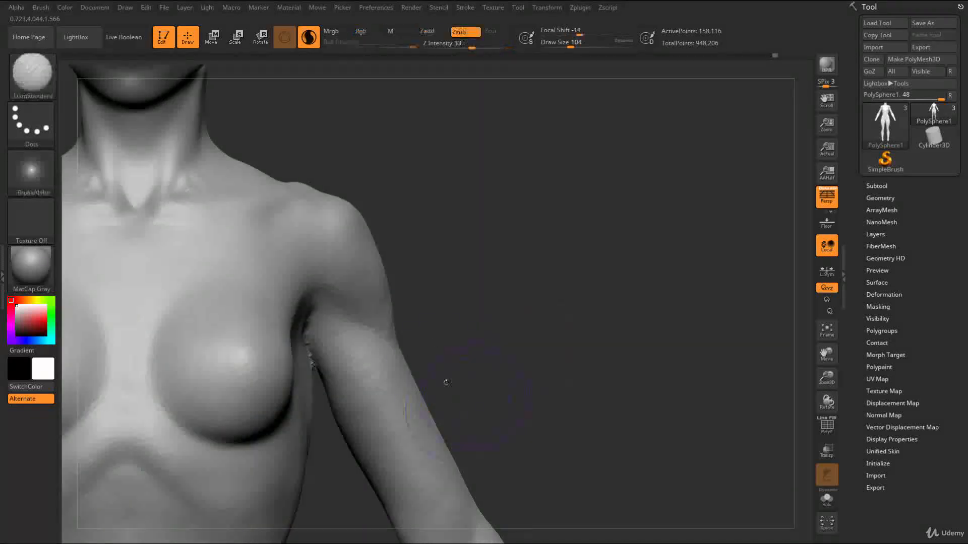
# - Refine the shoulder's outer silhouette in front view with the Move brush at draw size 80
pyautogui.press('b')
pyautogui.press('m')
pyautogui.press('v')
pyautogui.press('s')
pyautogui.moveTo(395, 259); pyautogui.dragTo(391, 259)
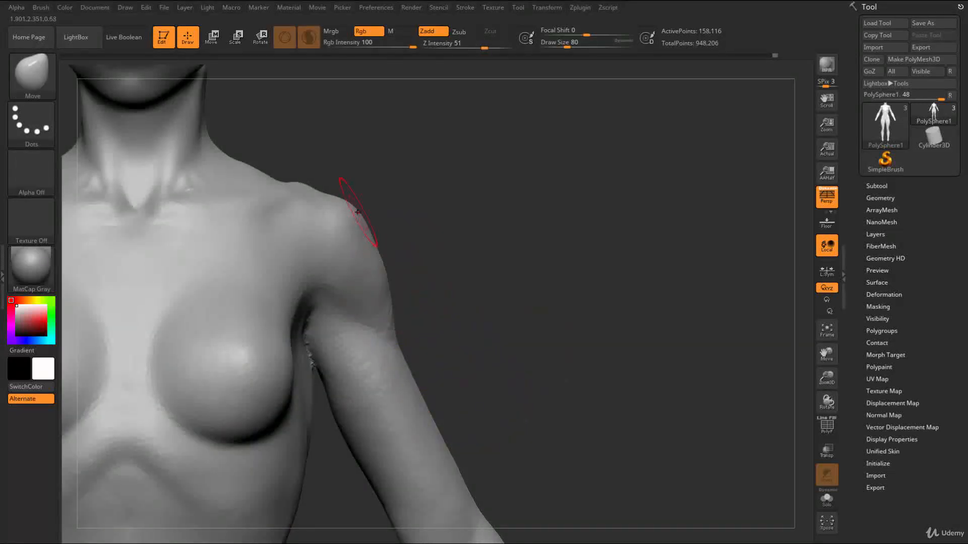
pyautogui.moveTo(330, 189)
pyautogui.keyDown('ctrl'); pyautogui.mouseDown()
pyautogui.moveTo(384, 250)
pyautogui.moveTo(402, 355)
pyautogui.moveTo(353, 213)
pyautogui.moveTo(392, 329)
pyautogui.moveTo(294, 293)
pyautogui.mouseUp(); pyautogui.keyUp('ctrl')
pyautogui.keyDown('ctrl'); pyautogui.moveTo(510, 215); pyautogui.dragTo(624, 337); pyautogui.keyUp('ctrl')
# - Build up the front of the arm beside the armpit with ClayBuildup and smooth it
pyautogui.press('b')
pyautogui.press('c')
pyautogui.press('b')
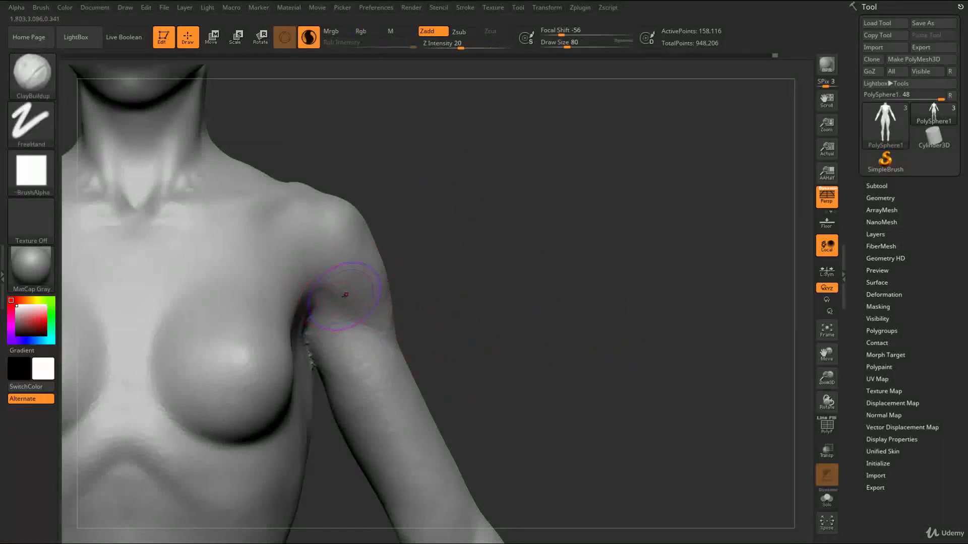
pyautogui.press('shift')
pyautogui.keyDown('shift'); pyautogui.moveTo(375, 314); pyautogui.dragTo(341, 307); pyautogui.keyUp('shift')
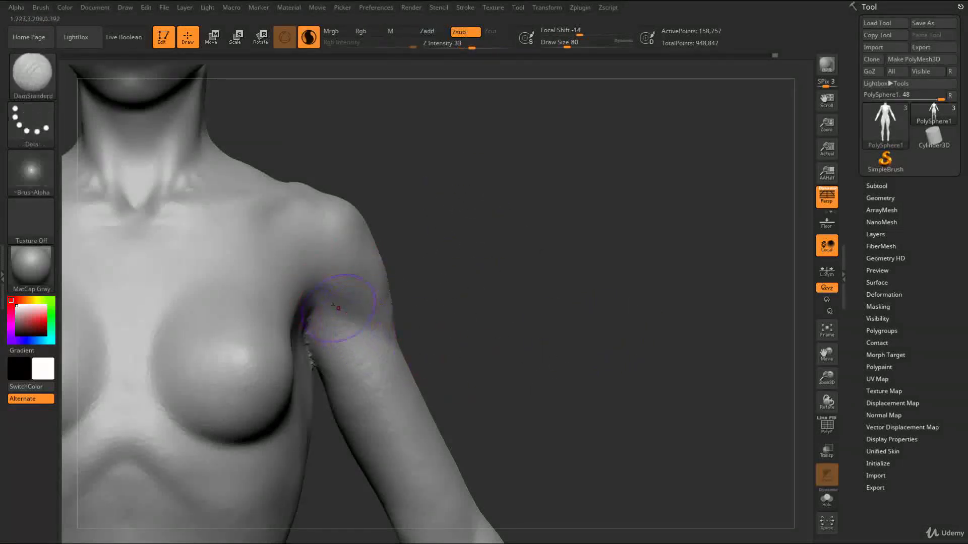
# - Define the lower edge of the deltoid with the DamStandard brush and smooth the transition into the arm
pyautogui.moveTo(480, 365)
pyautogui.keyDown('alt'); pyautogui.mouseDown()
pyautogui.moveTo(378, 333)
pyautogui.moveTo(378, 342)
pyautogui.mouseUp(); pyautogui.keyUp('alt')
pyautogui.moveTo(475, 331); pyautogui.dragTo(460, 413)
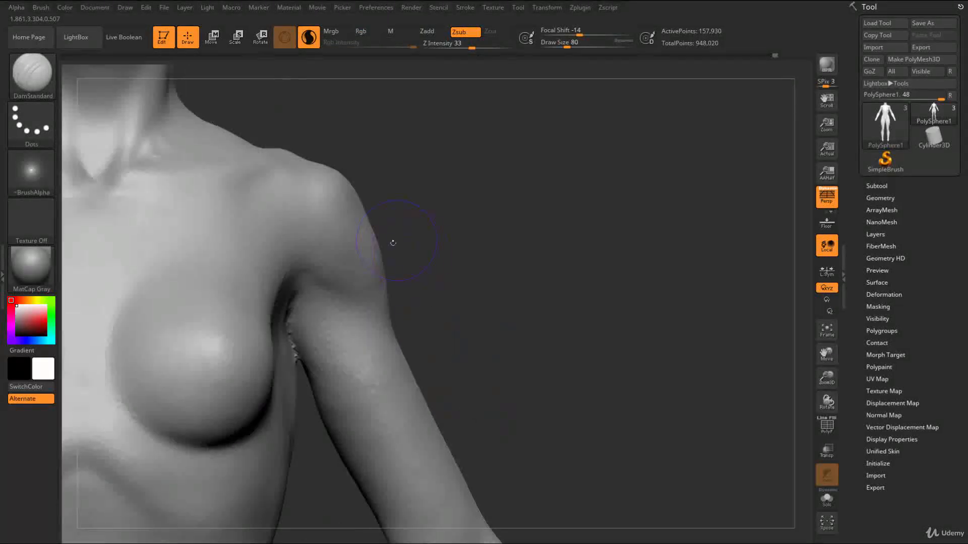
pyautogui.press('shift')
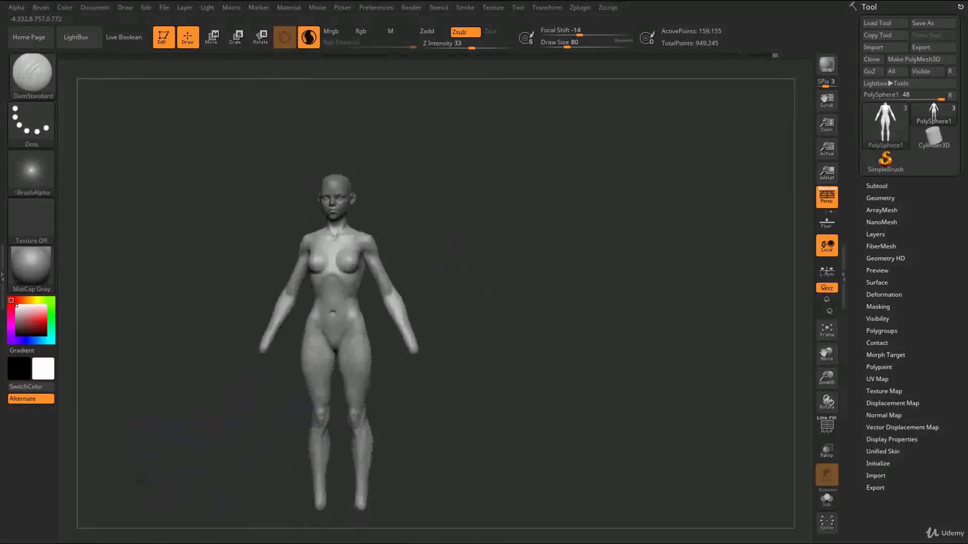
# - Build up the biceps along the front of the upper arm with ClayBuildup and smooth the strokes
pyautogui.keyDown('alt'); pyautogui.moveTo(441, 242); pyautogui.dragTo(406, 234); pyautogui.keyUp('alt')
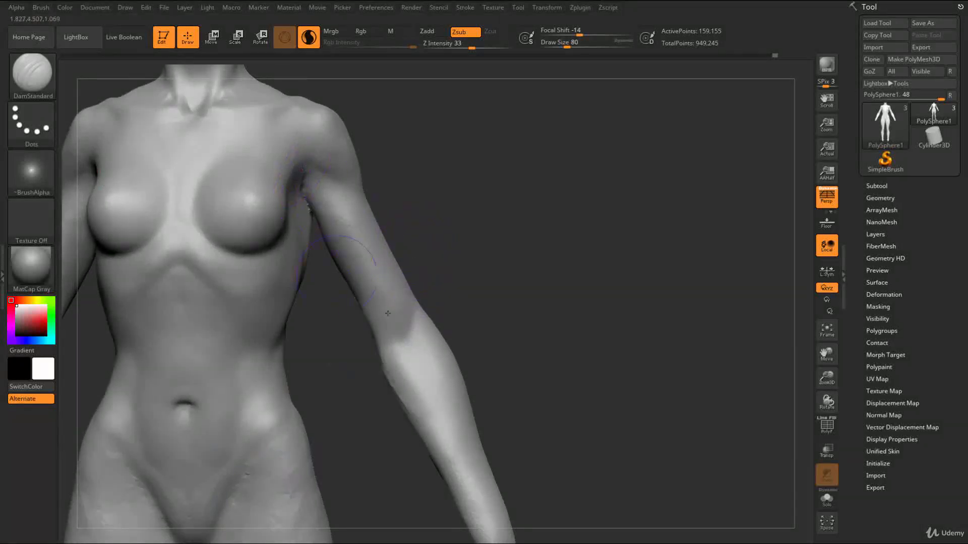
pyautogui.keyDown('alt'); pyautogui.moveTo(432, 238); pyautogui.dragTo(341, 312); pyautogui.keyUp('alt')
pyautogui.press('b')
pyautogui.press('c')
pyautogui.press('b')
pyautogui.moveTo(384, 391); pyautogui.dragTo(346, 287)
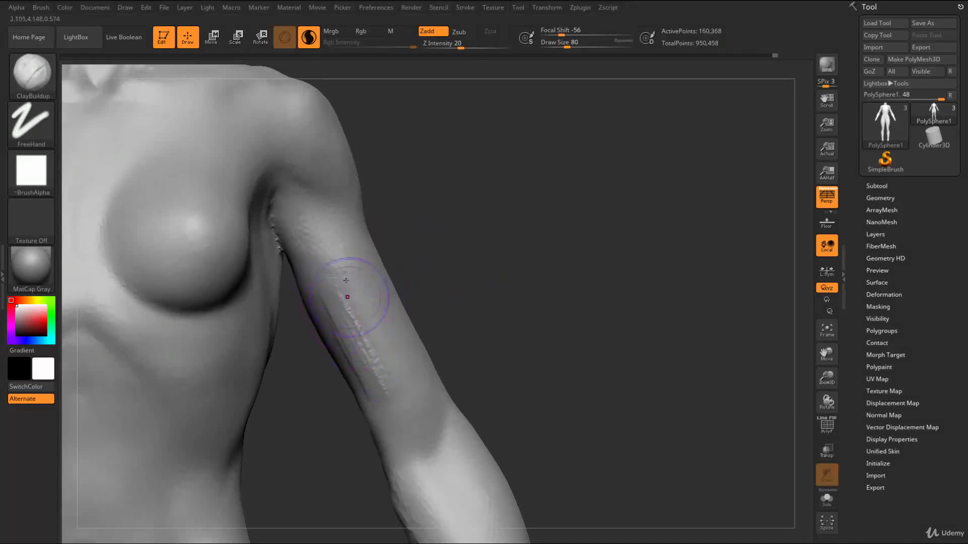
pyautogui.moveTo(369, 347); pyautogui.dragTo(382, 371)
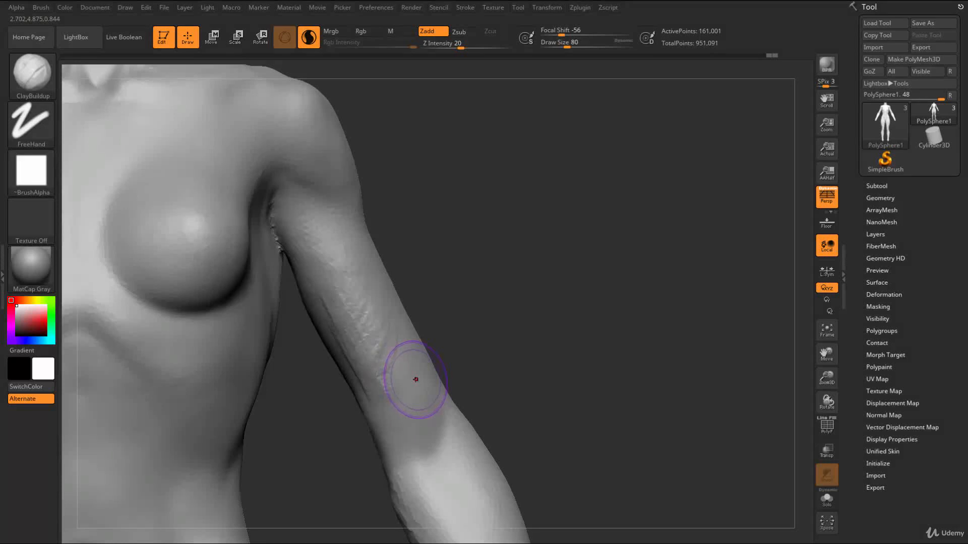
pyautogui.moveTo(397, 385); pyautogui.dragTo(401, 409)
pyautogui.moveTo(411, 366)
pyautogui.mouseDown()
pyautogui.moveTo(374, 348)
pyautogui.moveTo(327, 282)
pyautogui.mouseUp()
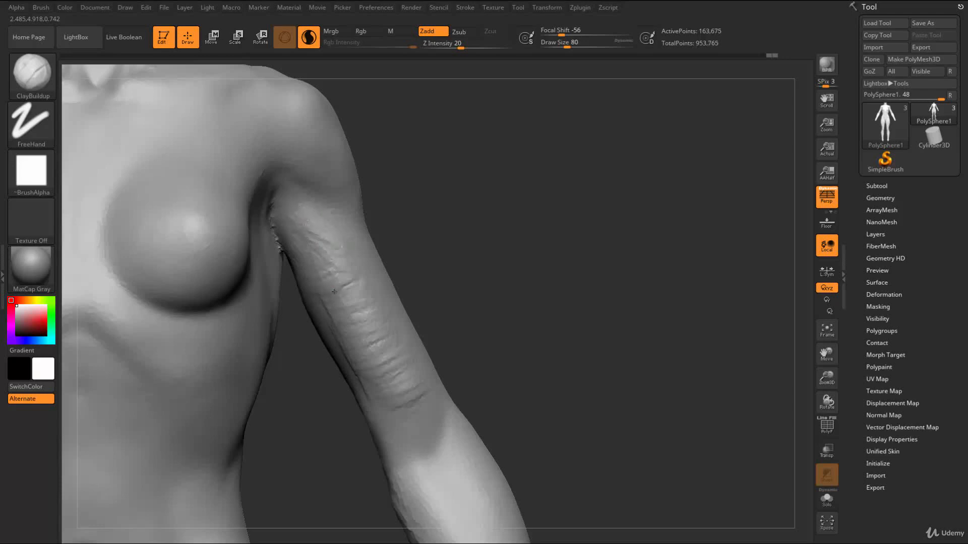
pyautogui.press('shift')
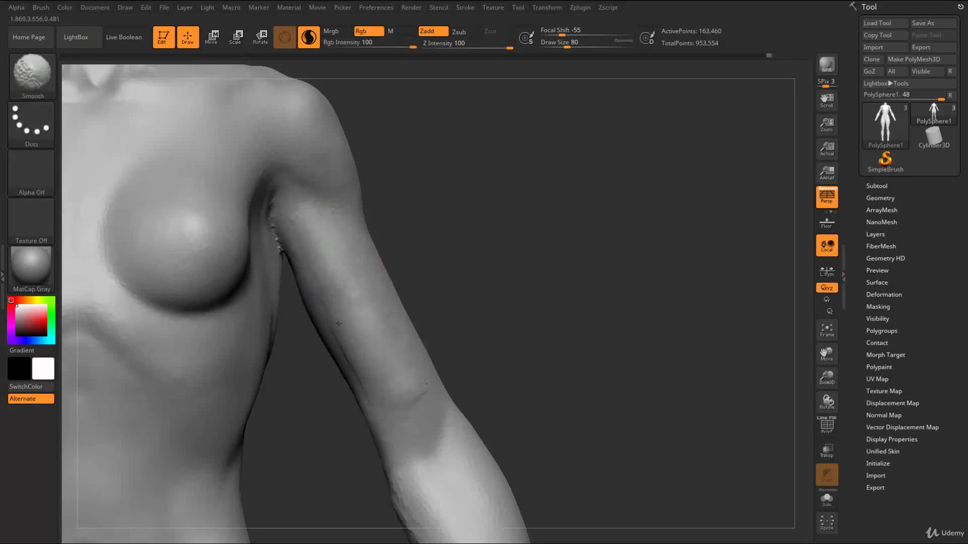
# - Set ClayBuildup to draw size 101 and build up a ridge along the outer side of the elbow
pyautogui.moveTo(478, 353)
pyautogui.keyDown('alt'); pyautogui.mouseDown()
pyautogui.moveTo(432, 265)
pyautogui.moveTo(454, 295)
pyautogui.moveTo(438, 267)
pyautogui.moveTo(449, 179)
pyautogui.moveTo(460, 214)
pyautogui.mouseUp(); pyautogui.keyUp('alt')
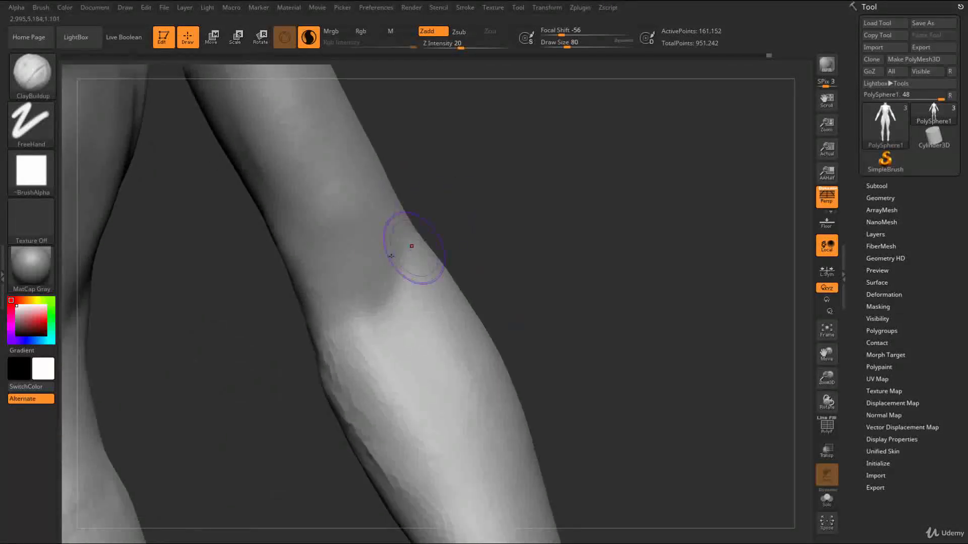
pyautogui.press('s')
pyautogui.moveTo(385, 257); pyautogui.dragTo(404, 258)
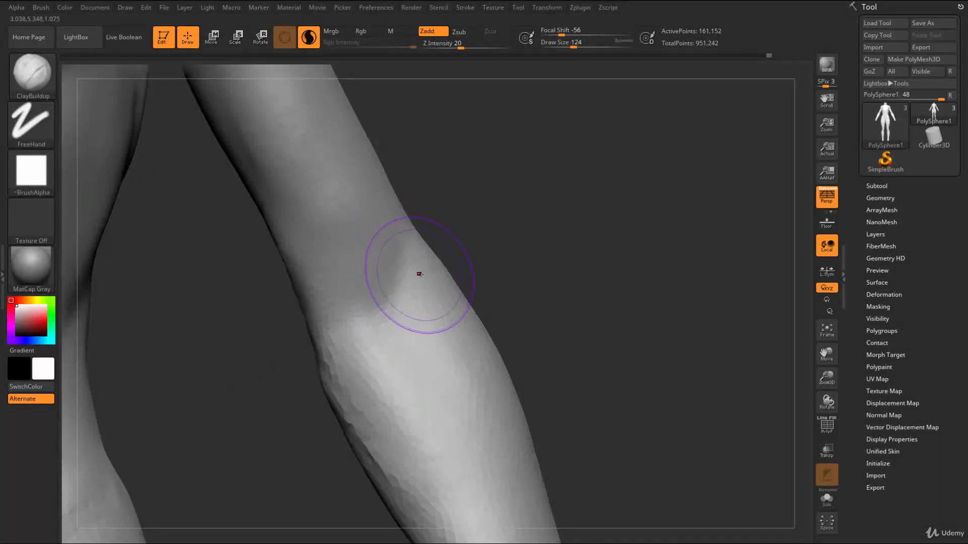
pyautogui.moveTo(451, 239); pyautogui.dragTo(486, 260)
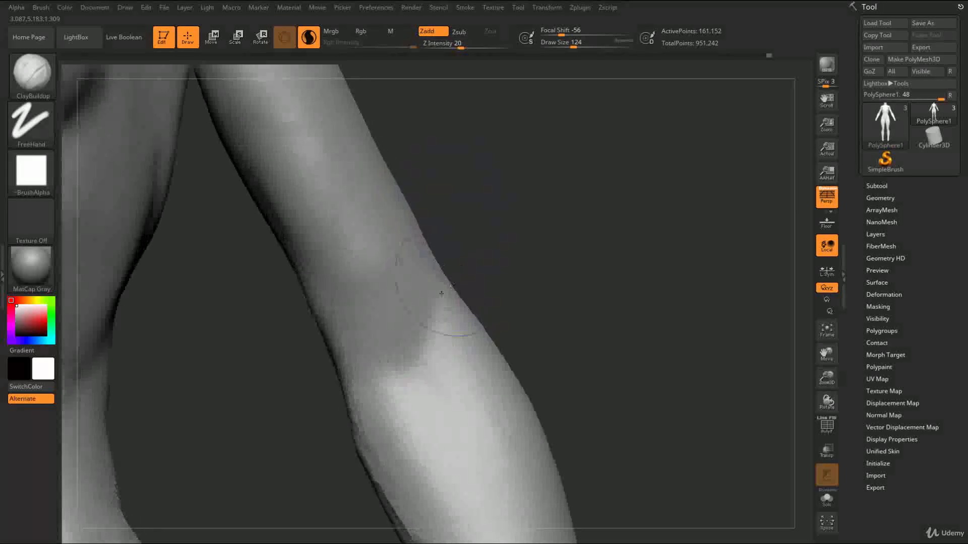
pyautogui.press('s')
pyautogui.moveTo(416, 304); pyautogui.dragTo(414, 304)
pyautogui.moveTo(456, 252); pyautogui.dragTo(469, 249)
pyautogui.moveTo(406, 186); pyautogui.dragTo(434, 331)
# - Reinforce the outer elbow ridge with more ClayBuildup strokes and smooth it into the forearm
pyautogui.moveTo(474, 235); pyautogui.dragTo(484, 244)
pyautogui.moveTo(428, 225)
pyautogui.mouseDown()
pyautogui.moveTo(432, 310)
pyautogui.moveTo(441, 299)
pyautogui.mouseUp()
pyautogui.moveTo(524, 253); pyautogui.dragTo(491, 238)
pyautogui.moveTo(421, 188); pyautogui.dragTo(432, 237)
pyautogui.moveTo(513, 245); pyautogui.dragTo(503, 269)
pyautogui.keyDown('shift'); pyautogui.moveTo(427, 316); pyautogui.dragTo(428, 323); pyautogui.keyUp('shift')
pyautogui.keyDown('shift'); pyautogui.moveTo(449, 359); pyautogui.dragTo(451, 333); pyautogui.keyUp('shift')
# - Build up the tendon at the front of the inner elbow with ClayBuildup and set the draw size to 104
pyautogui.moveTo(527, 260)
pyautogui.mouseDown()
pyautogui.moveTo(519, 262)
pyautogui.moveTo(503, 197)
pyautogui.moveTo(519, 205)
pyautogui.moveTo(495, 214)
pyautogui.mouseUp()
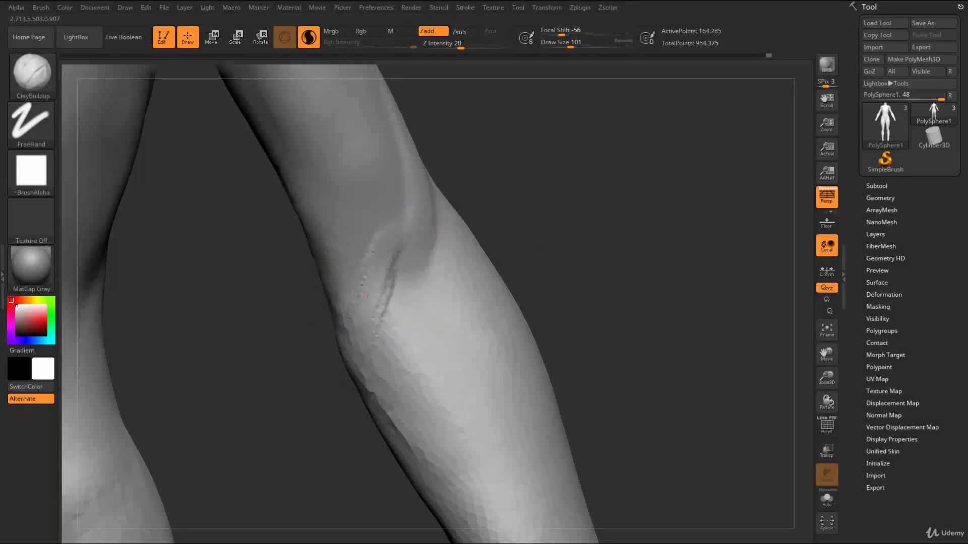
pyautogui.moveTo(367, 296); pyautogui.dragTo(363, 318)
pyautogui.press('s')
pyautogui.press('s')
pyautogui.click(399, 259)
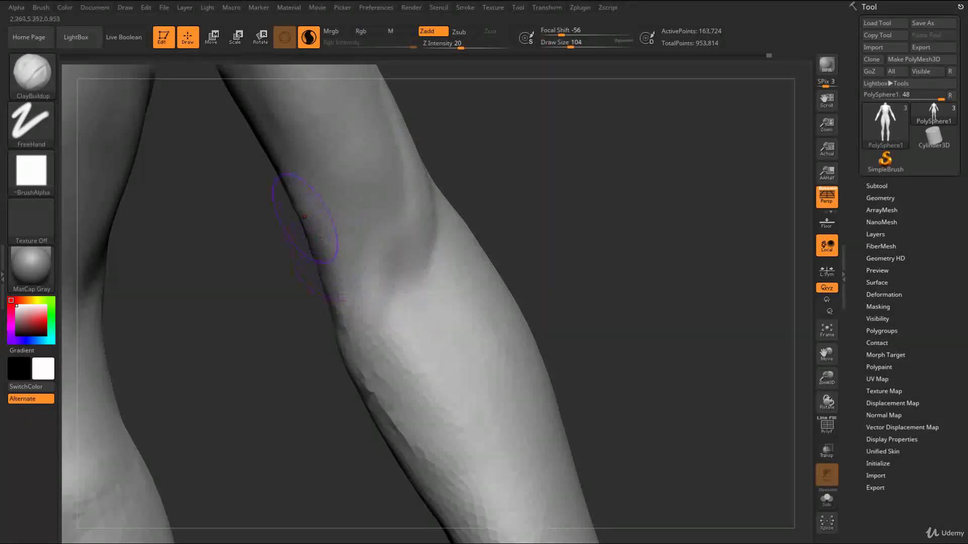
# - Add ClayBuildup strokes across the crook of the elbow and down its outer side
pyautogui.moveTo(262, 222); pyautogui.dragTo(329, 248)
pyautogui.moveTo(366, 328); pyautogui.dragTo(555, 337)
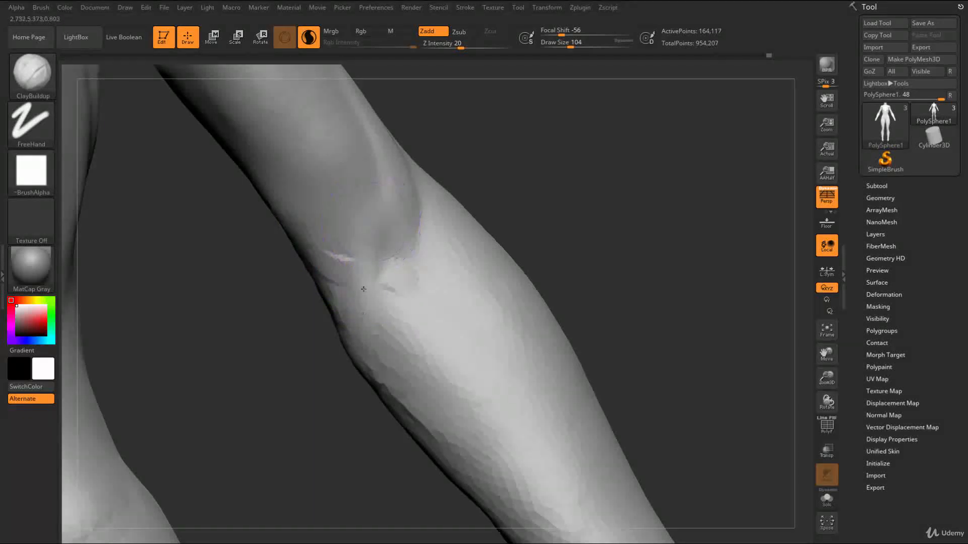
pyautogui.moveTo(370, 270); pyautogui.dragTo(429, 299)
pyautogui.moveTo(415, 190); pyautogui.dragTo(432, 285)
# - Build up the biceps tendon down into the forearm and smooth it at draw size 59
pyautogui.moveTo(347, 443)
pyautogui.keyDown('alt'); pyautogui.mouseDown()
pyautogui.moveTo(361, 384)
pyautogui.moveTo(332, 366)
pyautogui.mouseUp(); pyautogui.keyUp('alt')
pyautogui.moveTo(374, 209)
pyautogui.mouseDown()
pyautogui.moveTo(383, 252)
pyautogui.moveTo(443, 326)
pyautogui.moveTo(390, 337)
pyautogui.mouseUp()
pyautogui.press('s')
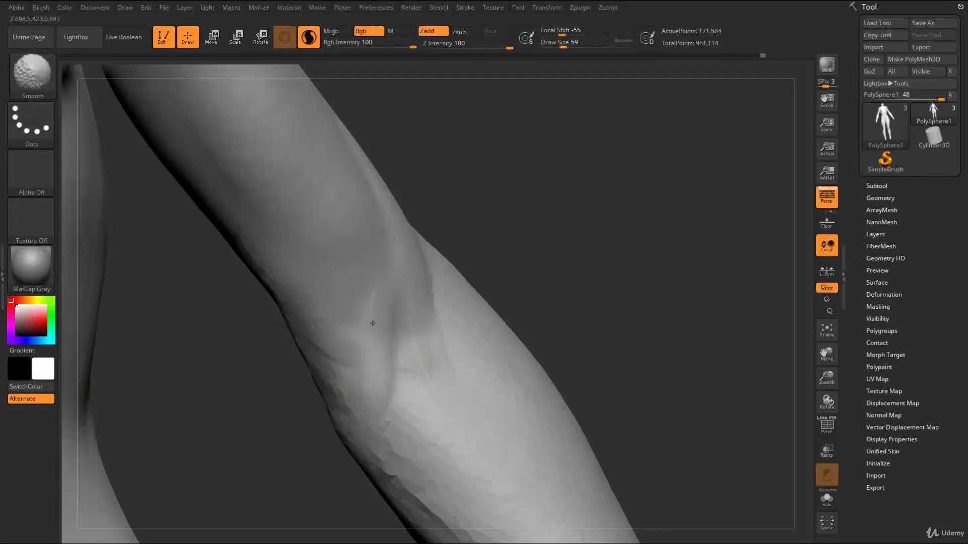
# - Smooth the biceps tendon and the end of the biceps just above the inner elbow
pyautogui.keyDown('shift'); pyautogui.moveTo(376, 322); pyautogui.dragTo(381, 310); pyautogui.keyUp('shift')
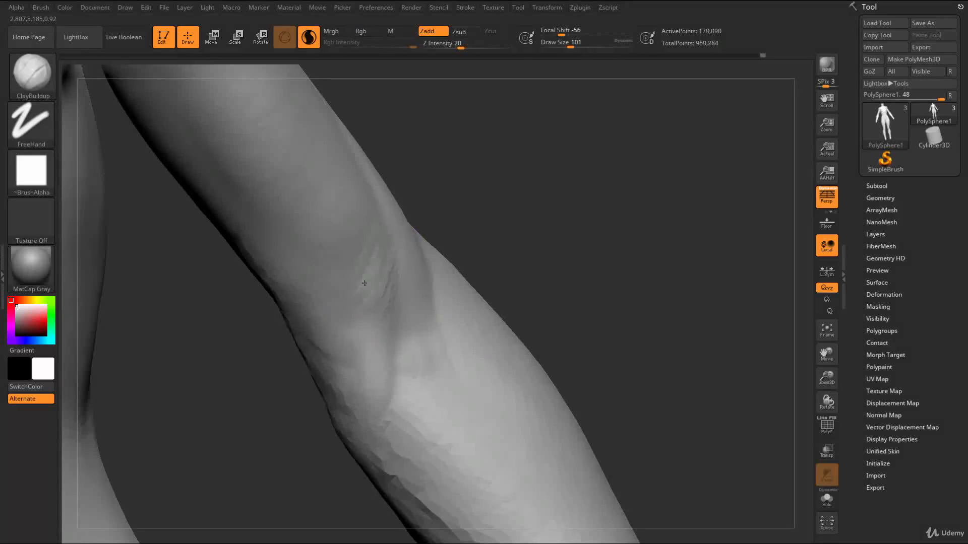
pyautogui.keyDown('shift'); pyautogui.moveTo(375, 256); pyautogui.dragTo(376, 282); pyautogui.keyUp('shift')
pyautogui.keyDown('shift'); pyautogui.moveTo(371, 225); pyautogui.dragTo(376, 252); pyautogui.keyUp('shift')
# - Adjust the draw size and define the crease beside the biceps tendon with DamStandard
pyautogui.moveTo(509, 333)
pyautogui.keyDown('alt'); pyautogui.mouseDown()
pyautogui.moveTo(496, 237)
pyautogui.moveTo(484, 373)
pyautogui.mouseUp(); pyautogui.keyUp('alt')
pyautogui.press('s')
pyautogui.moveTo(380, 297); pyautogui.dragTo(403, 297)
pyautogui.press('b')
pyautogui.press('d')
pyautogui.press('s')
pyautogui.press('s')
pyautogui.moveTo(402, 295); pyautogui.dragTo(395, 295)
# - Build up the biceps tendon at the elbow crook with ClayBuildup and smooth it at draw size 68
pyautogui.press('b')
pyautogui.press('c')
pyautogui.press('b')
pyautogui.moveTo(385, 259); pyautogui.dragTo(389, 299)
pyautogui.keyDown('ctrl'); pyautogui.moveTo(451, 199); pyautogui.dragTo(479, 252); pyautogui.keyUp('ctrl')
pyautogui.press('s')
pyautogui.moveTo(346, 263)
pyautogui.mouseDown()
pyautogui.moveTo(357, 263)
pyautogui.moveTo(332, 261)
pyautogui.mouseUp()
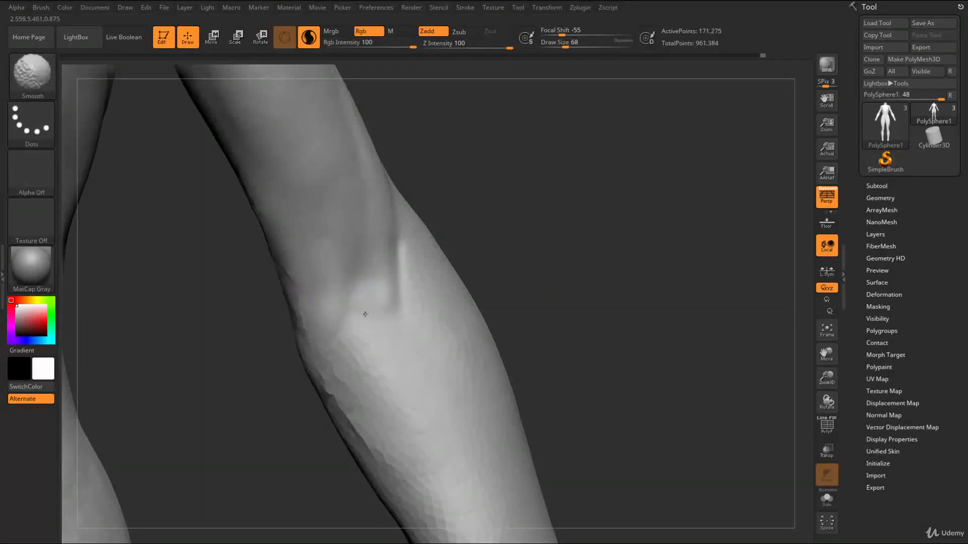
pyautogui.keyDown('shift'); pyautogui.moveTo(365, 314); pyautogui.dragTo(365, 303); pyautogui.keyUp('shift')
# - Refine the lower biceps and its tendon with the draw size reduced to 54
pyautogui.moveTo(486, 353)
pyautogui.keyDown('alt'); pyautogui.mouseDown()
pyautogui.moveTo(461, 356)
pyautogui.moveTo(456, 328)
pyautogui.moveTo(464, 327)
pyautogui.moveTo(468, 356)
pyautogui.mouseUp(); pyautogui.keyUp('alt')
pyautogui.press('s')
pyautogui.press('s')
pyautogui.moveTo(361, 221); pyautogui.dragTo(343, 202)
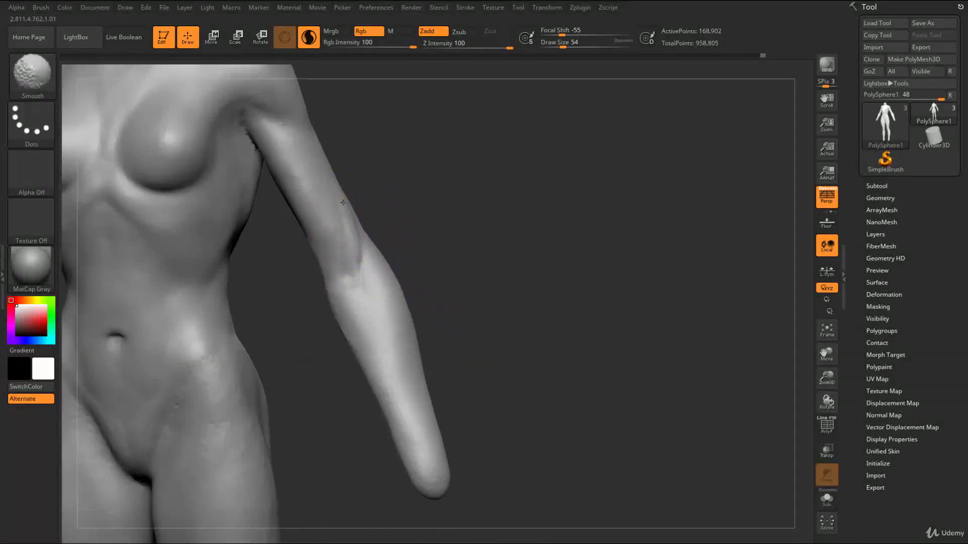
# - Add ClayBuildup strokes below the elbow crook at draw size 71 and smooth them into the upper forearm
pyautogui.moveTo(437, 250)
pyautogui.keyDown('alt'); pyautogui.mouseDown()
pyautogui.moveTo(416, 192)
pyautogui.moveTo(443, 216)
pyautogui.mouseUp(); pyautogui.keyUp('alt')
pyautogui.press('s')
pyautogui.moveTo(342, 271); pyautogui.dragTo(344, 271)
pyautogui.moveTo(323, 244)
pyautogui.mouseDown()
pyautogui.moveTo(296, 264)
pyautogui.moveTo(334, 259)
pyautogui.moveTo(318, 244)
pyautogui.mouseUp()
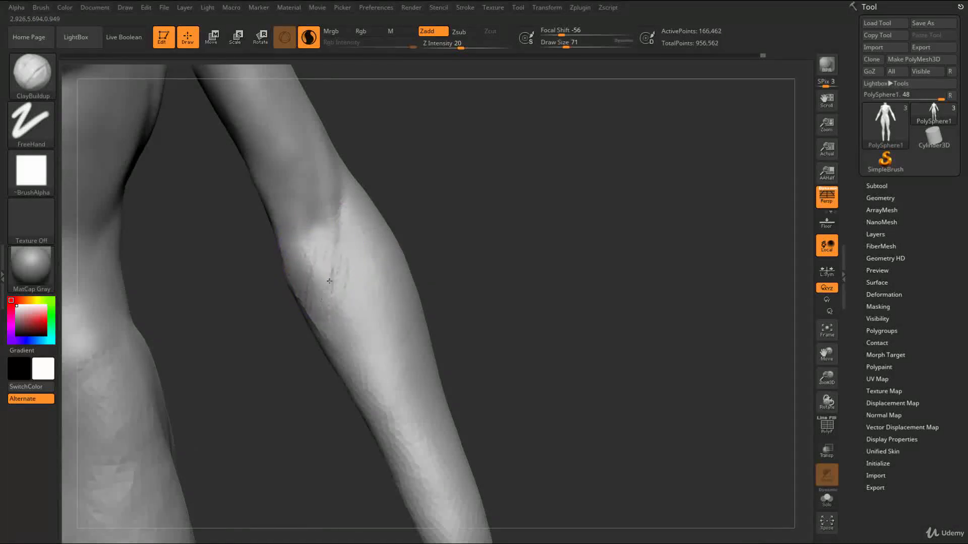
pyautogui.keyDown('shift'); pyautogui.moveTo(336, 310); pyautogui.dragTo(323, 293); pyautogui.keyUp('shift')
pyautogui.keyDown('shift'); pyautogui.moveTo(332, 259); pyautogui.dragTo(333, 270); pyautogui.keyUp('shift')
# - Build up the inner forearm muscle with ClayBuildup and smooth it toward the wrist at draw size 124
pyautogui.moveTo(437, 218)
pyautogui.keyDown('alt'); pyautogui.mouseDown()
pyautogui.moveTo(438, 311)
pyautogui.moveTo(416, 309)
pyautogui.mouseUp(); pyautogui.keyUp('alt')
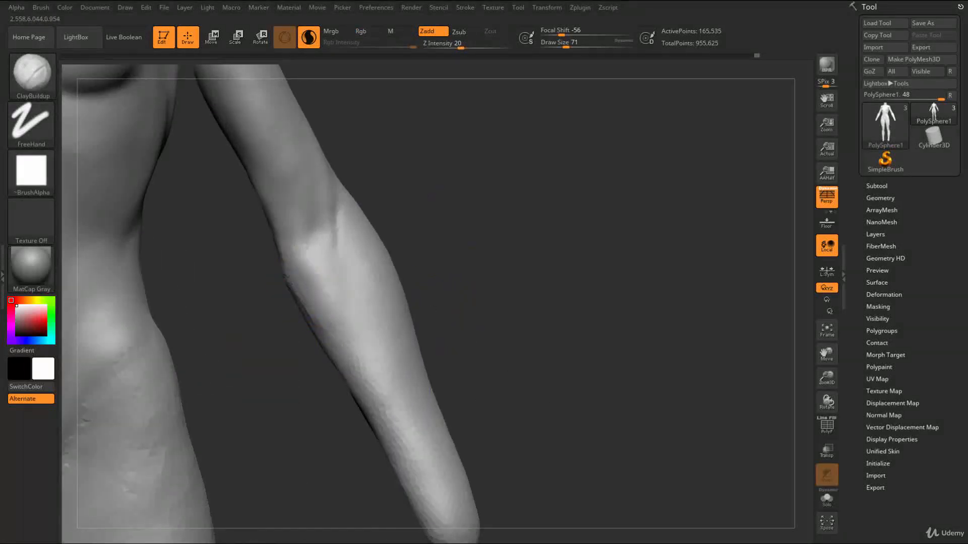
pyautogui.moveTo(327, 340); pyautogui.dragTo(330, 325)
pyautogui.press(']')
pyautogui.press(']')
pyautogui.moveTo(298, 277)
pyautogui.mouseDown()
pyautogui.moveTo(378, 367)
pyautogui.moveTo(363, 373)
pyautogui.mouseUp()
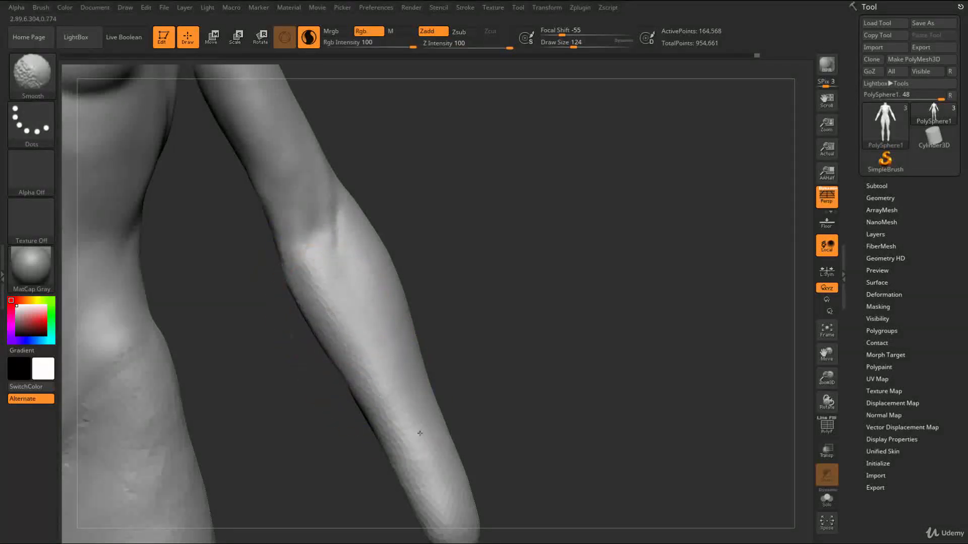
pyautogui.keyDown('shift'); pyautogui.moveTo(443, 481); pyautogui.dragTo(413, 434); pyautogui.keyUp('shift')
pyautogui.moveTo(290, 257); pyautogui.dragTo(297, 296)
pyautogui.keyDown('shift'); pyautogui.moveTo(324, 346); pyautogui.dragTo(332, 363); pyautogui.keyUp('shift')
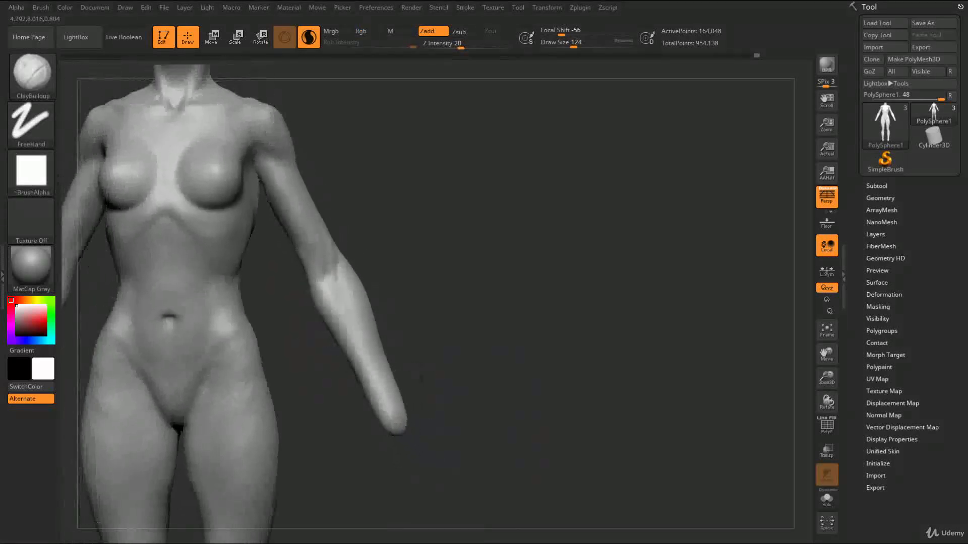
# - Add volume to the outer forearm with ClayBuildup at draw size 104 and smooth it toward the wrist
pyautogui.moveTo(422, 378); pyautogui.dragTo(441, 377)
pyautogui.keyDown('alt'); pyautogui.moveTo(444, 293); pyautogui.dragTo(454, 331); pyautogui.keyUp('alt')
pyautogui.press('s')
pyautogui.moveTo(389, 282); pyautogui.dragTo(385, 281)
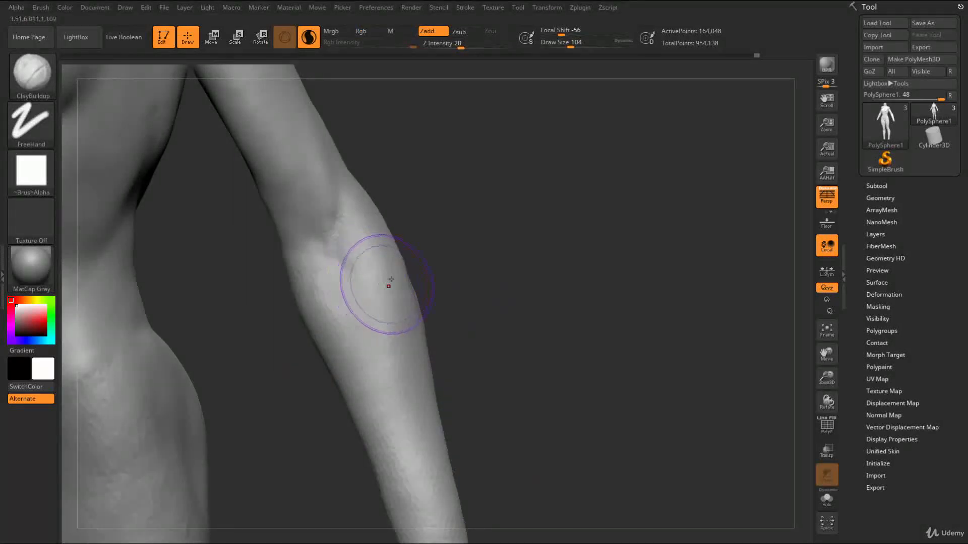
pyautogui.moveTo(428, 248)
pyautogui.mouseDown()
pyautogui.moveTo(451, 228)
pyautogui.moveTo(410, 259)
pyautogui.moveTo(391, 244)
pyautogui.mouseUp()
pyautogui.moveTo(438, 302)
pyautogui.mouseDown()
pyautogui.moveTo(450, 296)
pyautogui.moveTo(428, 297)
pyautogui.moveTo(448, 314)
pyautogui.moveTo(460, 364)
pyautogui.moveTo(521, 386)
pyautogui.moveTo(495, 339)
pyautogui.moveTo(487, 342)
pyautogui.mouseUp()
pyautogui.keyDown('shift'); pyautogui.moveTo(451, 360); pyautogui.dragTo(470, 406); pyautogui.keyUp('shift')
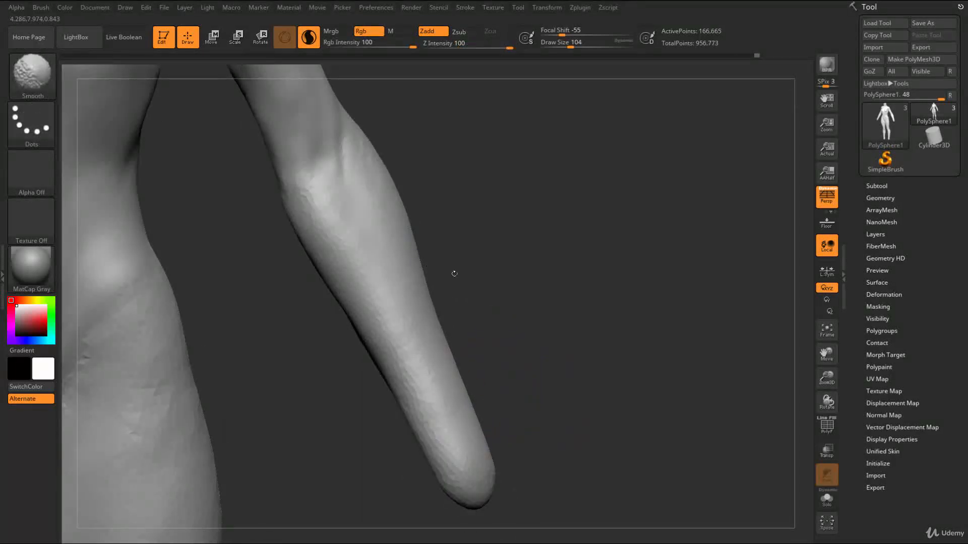
# - Fill out the outer forearm contour with more ClayBuildup strokes and smooth the whole forearm surface
pyautogui.moveTo(454, 274); pyautogui.dragTo(474, 272)
pyautogui.moveTo(425, 244)
pyautogui.mouseDown()
pyautogui.moveTo(438, 266)
pyautogui.moveTo(447, 367)
pyautogui.moveTo(474, 398)
pyautogui.moveTo(428, 330)
pyautogui.moveTo(433, 335)
pyautogui.mouseUp()
pyautogui.keyDown('shift'); pyautogui.moveTo(427, 276); pyautogui.dragTo(428, 292); pyautogui.keyUp('shift')
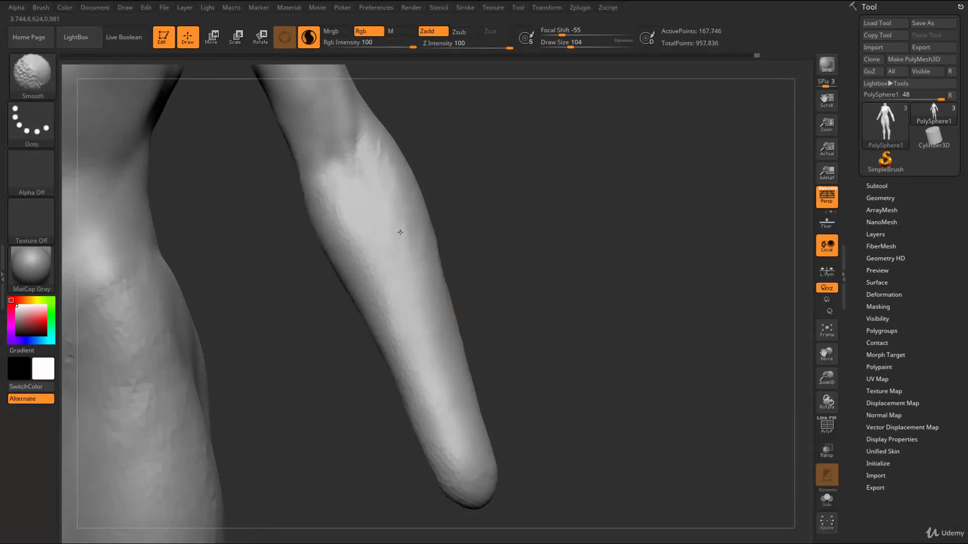
pyautogui.keyDown('shift'); pyautogui.moveTo(475, 379); pyautogui.dragTo(401, 369); pyautogui.keyUp('shift')
pyautogui.moveTo(475, 341); pyautogui.dragTo(273, 307)
pyautogui.moveTo(368, 302)
pyautogui.keyDown('shift'); pyautogui.mouseDown()
pyautogui.moveTo(353, 242)
pyautogui.moveTo(346, 312)
pyautogui.mouseUp(); pyautogui.keyUp('shift')
# - Build up the forearm muscle running down from the elbow crook at draw size 149 and smooth it
pyautogui.moveTo(234, 314)
pyautogui.keyDown('alt'); pyautogui.mouseDown()
pyautogui.moveTo(179, 297)
pyautogui.moveTo(285, 324)
pyautogui.moveTo(386, 317)
pyautogui.moveTo(402, 298)
pyautogui.moveTo(476, 322)
pyautogui.moveTo(438, 266)
pyautogui.moveTo(378, 276)
pyautogui.moveTo(372, 233)
pyautogui.mouseUp(); pyautogui.keyUp('alt')
pyautogui.press('s')
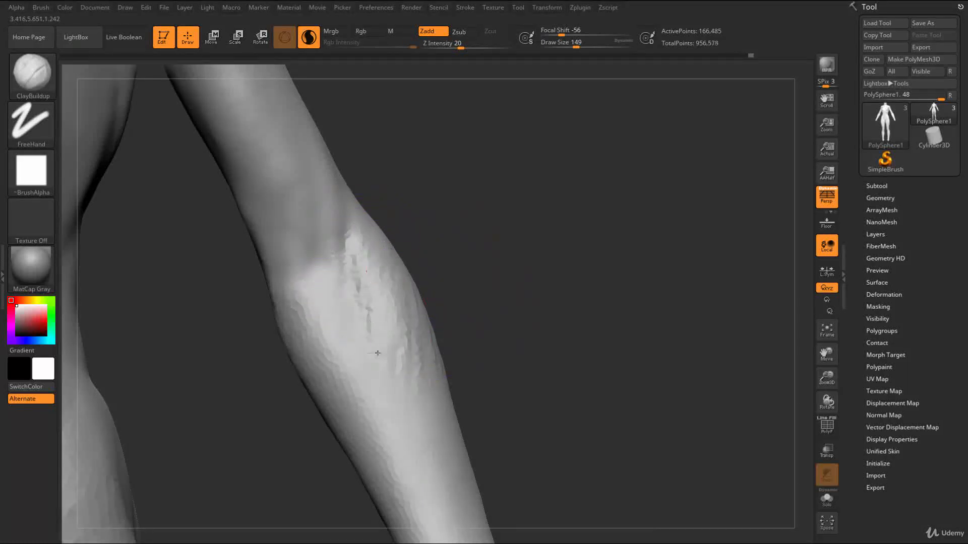
pyautogui.moveTo(430, 356); pyautogui.dragTo(423, 444)
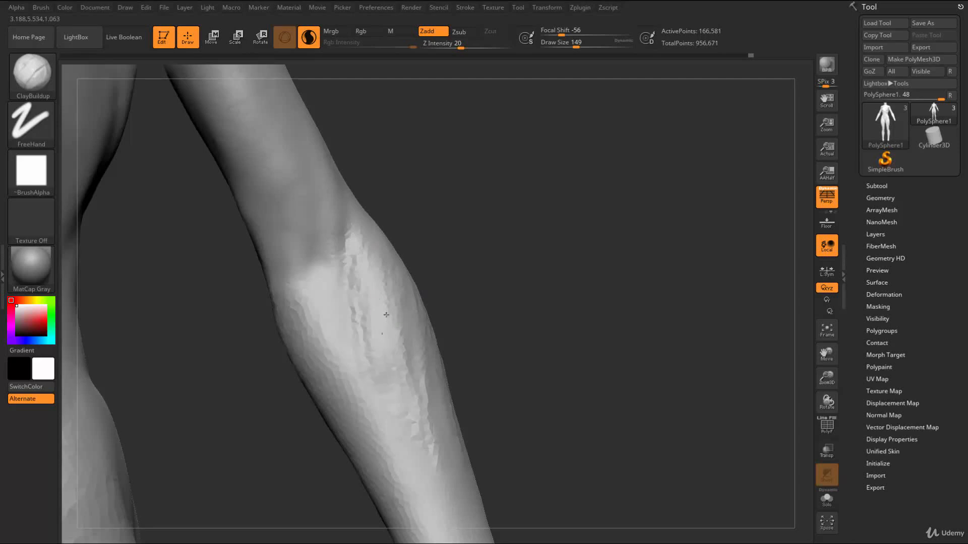
pyautogui.moveTo(486, 345)
pyautogui.mouseDown()
pyautogui.moveTo(453, 332)
pyautogui.moveTo(378, 331)
pyautogui.mouseUp()
pyautogui.moveTo(420, 390)
pyautogui.mouseDown()
pyautogui.moveTo(389, 325)
pyautogui.moveTo(399, 464)
pyautogui.moveTo(405, 391)
pyautogui.mouseUp()
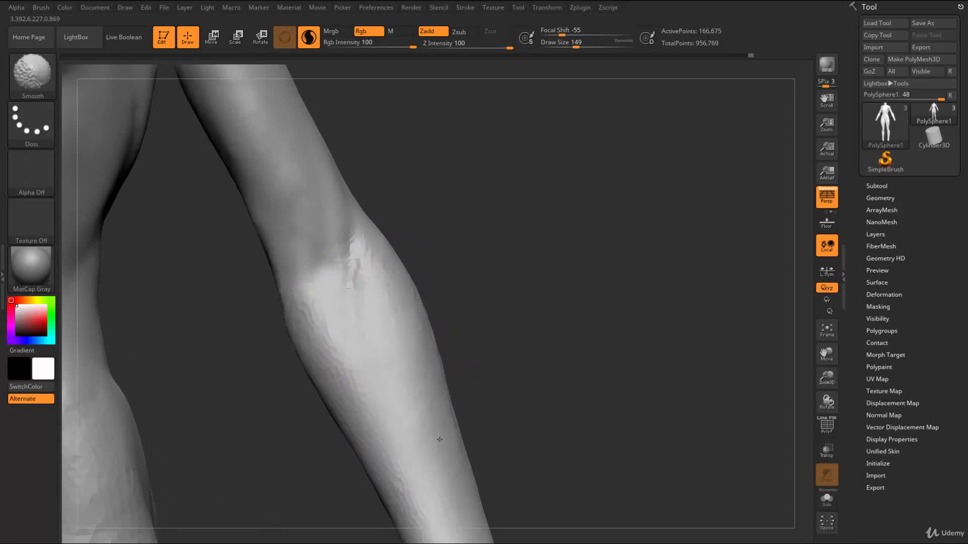
# - Carve the groove between the biceps tendon and the outer forearm muscle with DamStandard at draw size 71
pyautogui.press('s')
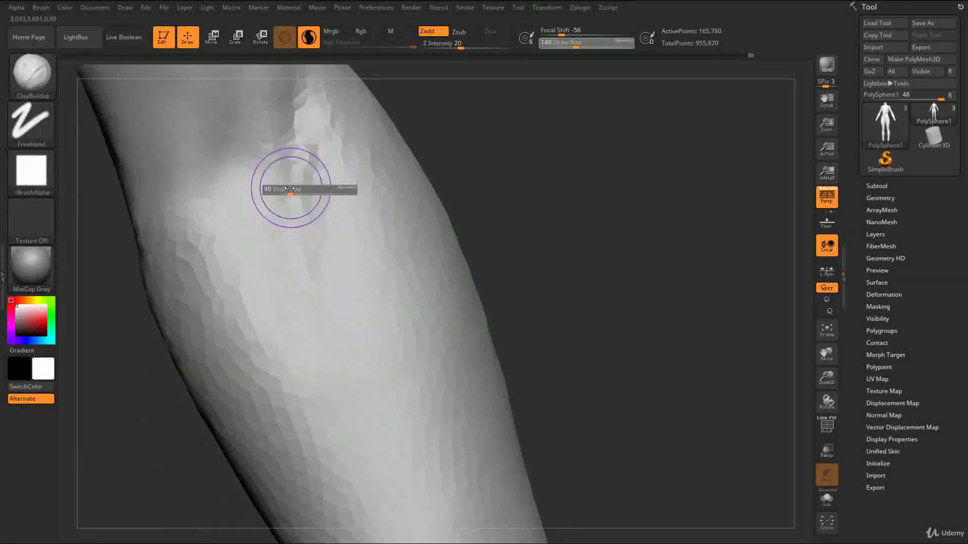
pyautogui.press('b')
pyautogui.press('d')
pyautogui.press('s')
pyautogui.moveTo(433, 124); pyautogui.dragTo(355, 312)
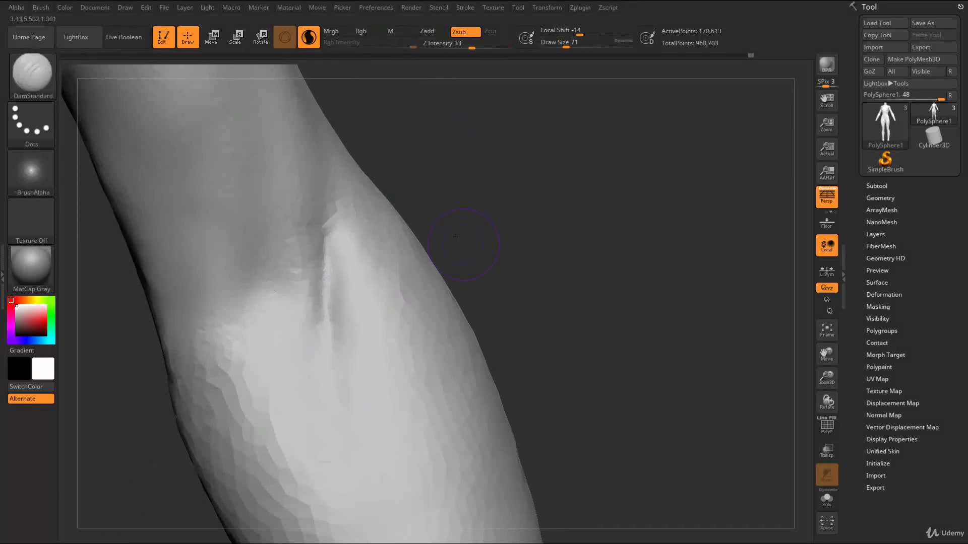
pyautogui.moveTo(370, 356); pyautogui.dragTo(335, 309)
# - Fill the crook of the elbow beside the groove with ClayBuildup at draw size 62
pyautogui.press('b')
pyautogui.press('c')
pyautogui.press('b')
pyautogui.press('s')
pyautogui.moveTo(308, 274); pyautogui.dragTo(309, 292)
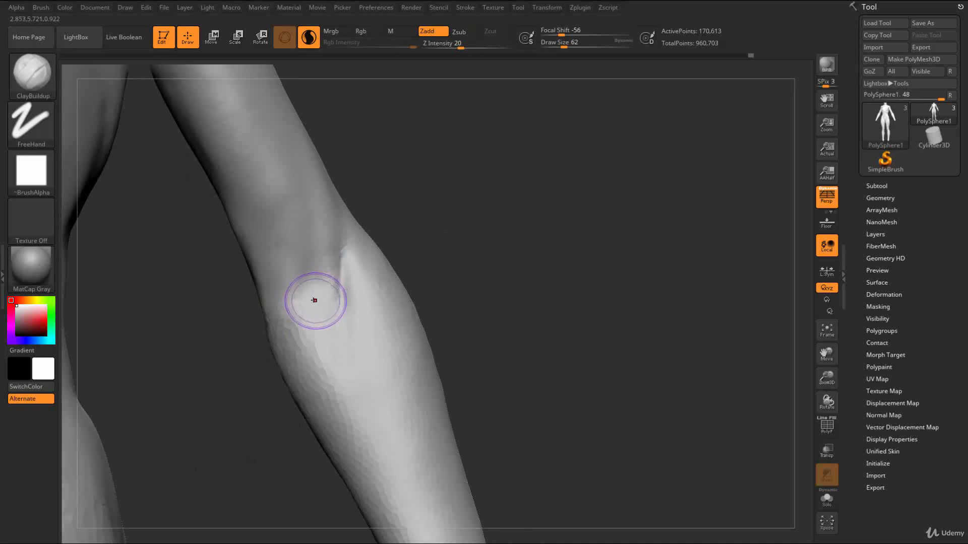
pyautogui.moveTo(322, 291)
pyautogui.mouseDown()
pyautogui.moveTo(339, 290)
pyautogui.moveTo(351, 307)
pyautogui.moveTo(354, 290)
pyautogui.moveTo(294, 320)
pyautogui.moveTo(282, 299)
pyautogui.mouseUp()
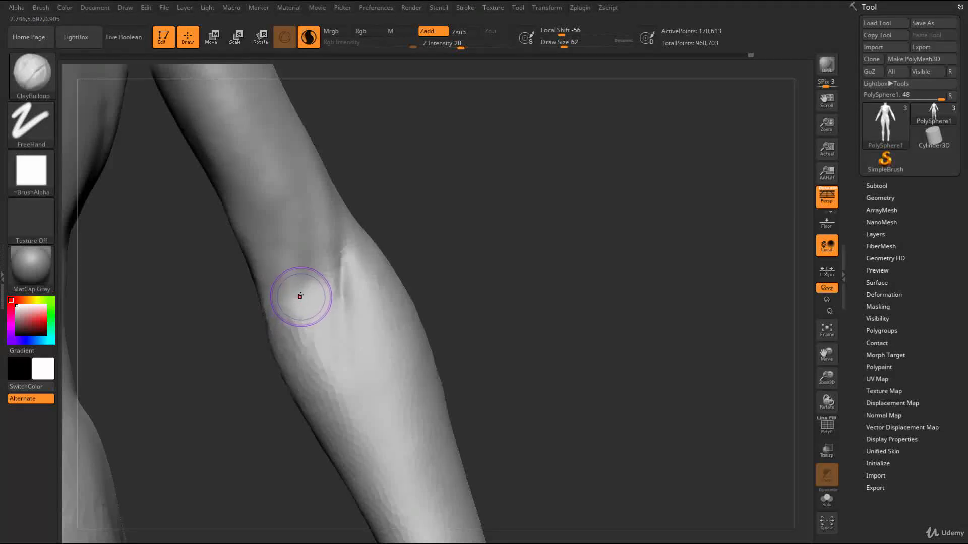
# - Build up the inner side of the elbow with ClayBuildup at draw size 83 and smooth it
pyautogui.press('s')
pyautogui.moveTo(289, 290); pyautogui.dragTo(277, 277)
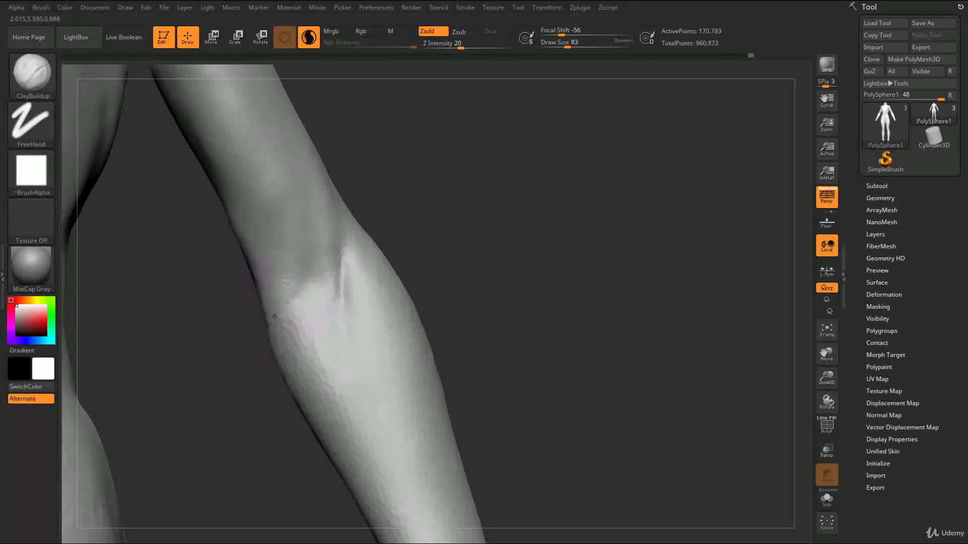
pyautogui.press('shift')
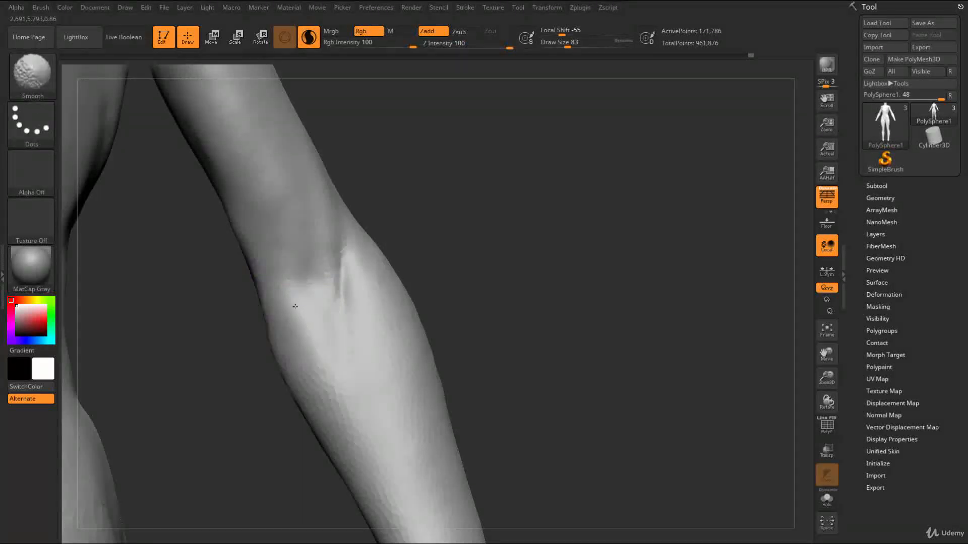
pyautogui.keyDown('shift'); pyautogui.moveTo(306, 299); pyautogui.dragTo(309, 287); pyautogui.keyUp('shift')
# - Add ClayBuildup strokes to the lower biceps at draw size 90 and smooth them into the upper arm
pyautogui.press('s')
pyautogui.moveTo(308, 275)
pyautogui.mouseDown()
pyautogui.moveTo(319, 259)
pyautogui.moveTo(301, 200)
pyautogui.mouseUp()
pyautogui.press('b')
pyautogui.press('d')
pyautogui.press('s')
pyautogui.press('b')
pyautogui.press('c')
pyautogui.press('b')
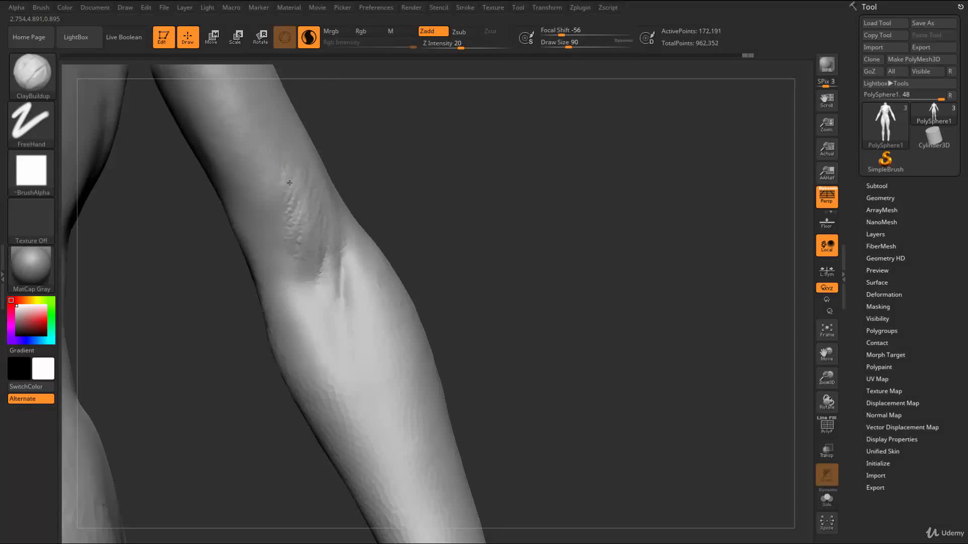
pyautogui.keyDown('shift'); pyautogui.moveTo(293, 249); pyautogui.dragTo(298, 241); pyautogui.keyUp('shift')
pyautogui.keyDown('shift'); pyautogui.moveTo(284, 161); pyautogui.dragTo(303, 237); pyautogui.keyUp('shift')
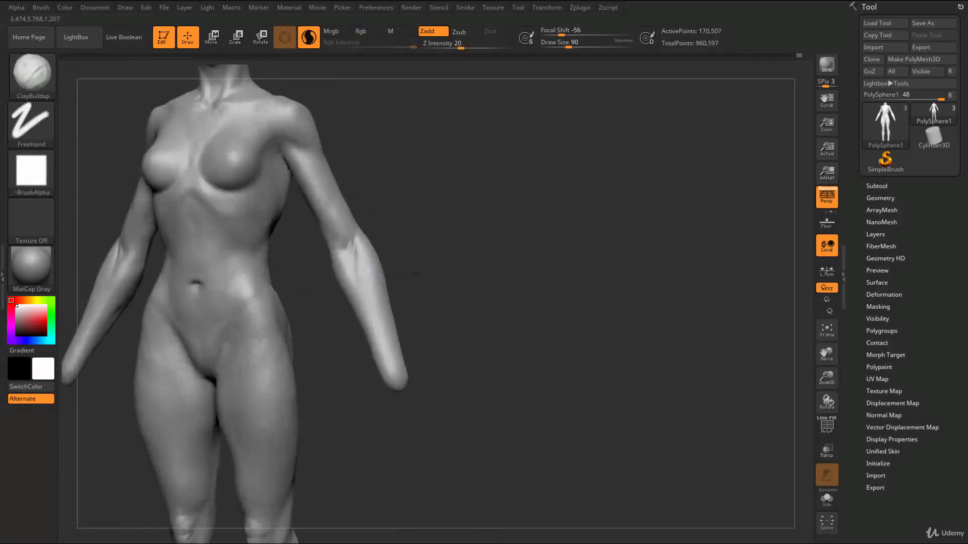
# - Add ClayBuildup strokes along the outer side of the elbow and smooth them into the forearm
pyautogui.moveTo(400, 248); pyautogui.dragTo(477, 290)
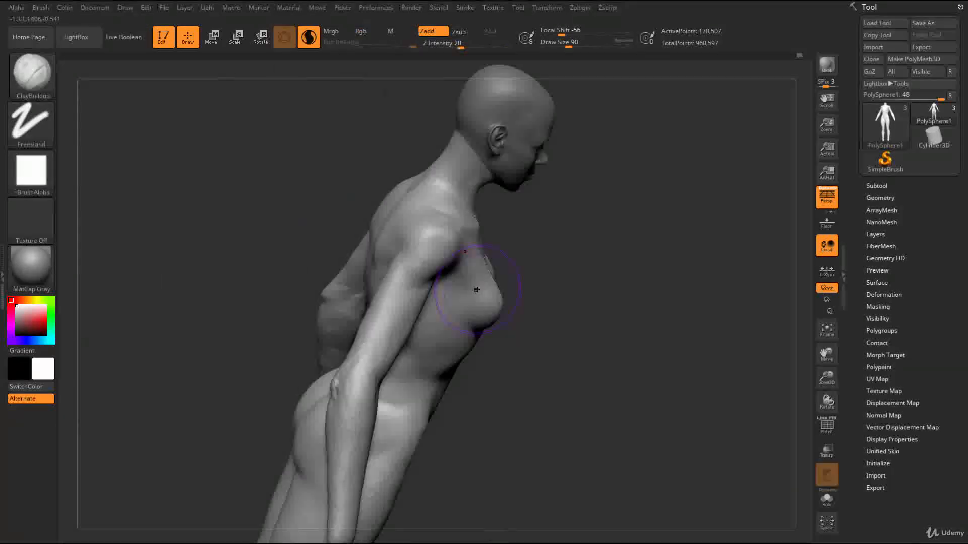
pyautogui.keyDown('shift'); pyautogui.moveTo(549, 386); pyautogui.dragTo(637, 368); pyautogui.keyUp('shift')
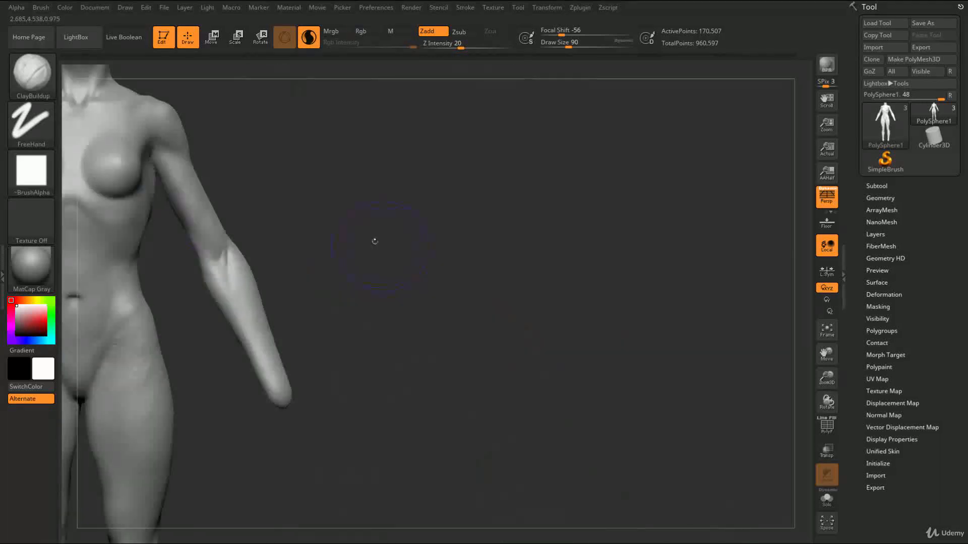
pyautogui.moveTo(374, 242)
pyautogui.keyDown('alt'); pyautogui.mouseDown()
pyautogui.moveTo(473, 271)
pyautogui.moveTo(315, 209)
pyautogui.moveTo(374, 274)
pyautogui.moveTo(326, 238)
pyautogui.moveTo(255, 247)
pyautogui.mouseUp(); pyautogui.keyUp('alt')
pyautogui.moveTo(160, 248); pyautogui.dragTo(163, 264)
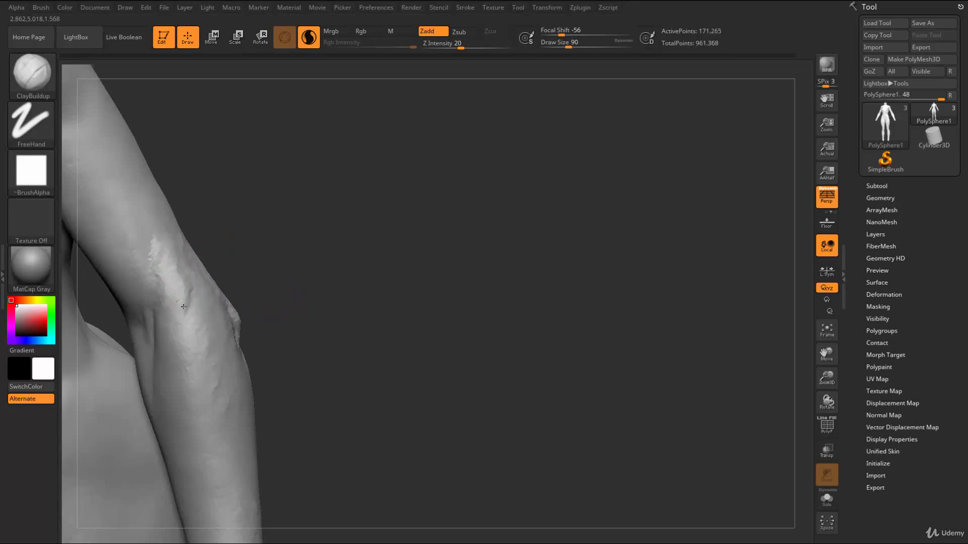
pyautogui.keyDown('shift'); pyautogui.moveTo(183, 353); pyautogui.dragTo(190, 299); pyautogui.keyUp('shift')
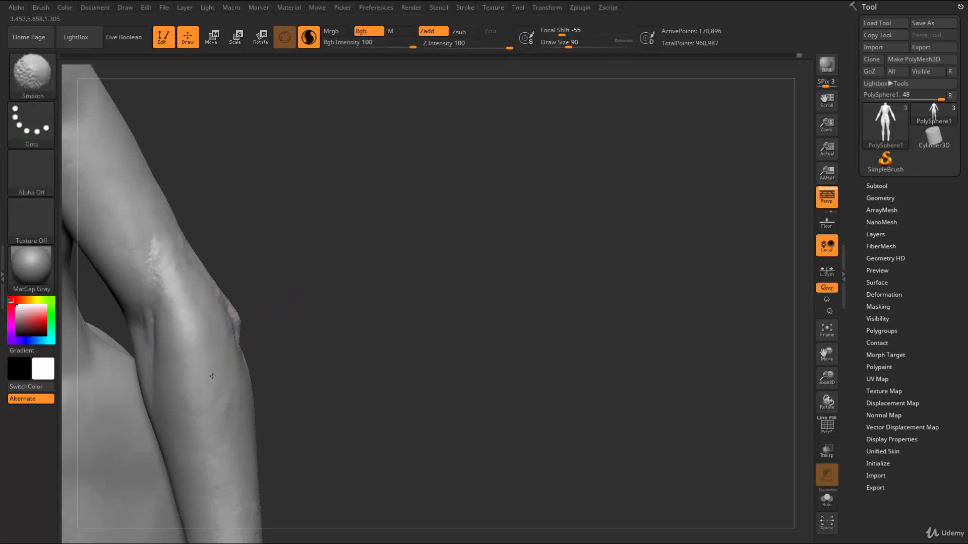
pyautogui.moveTo(275, 267); pyautogui.dragTo(333, 235)
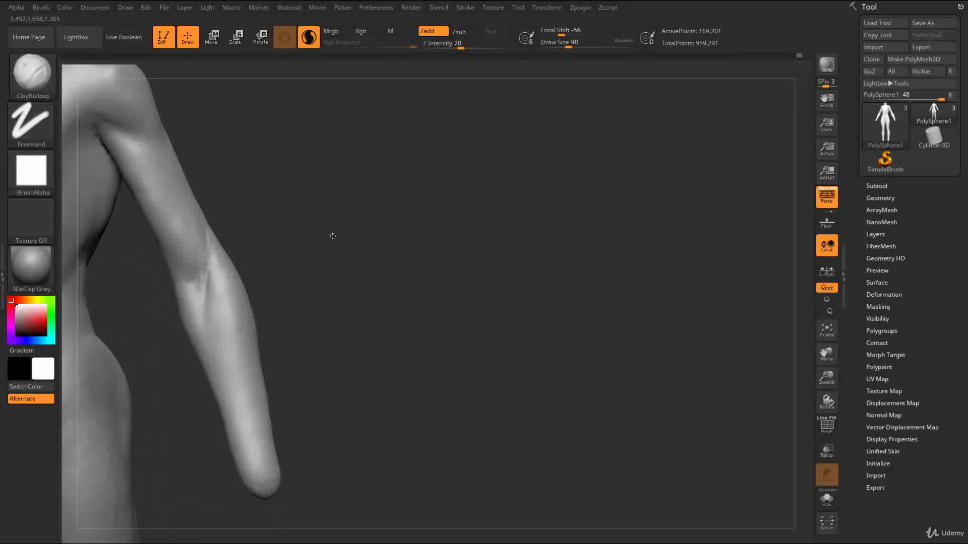
# - Activate the Move brush and gauge the thigh and lower-leg proportions with temporary mask strokes over the legs
pyautogui.moveTo(250, 250)
pyautogui.mouseDown()
pyautogui.moveTo(233, 252)
pyautogui.moveTo(259, 257)
pyautogui.moveTo(298, 289)
pyautogui.moveTo(320, 287)
pyautogui.moveTo(339, 352)
pyautogui.moveTo(403, 357)
pyautogui.moveTo(407, 368)
pyautogui.mouseUp()
pyautogui.press('b')
pyautogui.press('m')
pyautogui.press('v')
pyautogui.keyDown('ctrl'); pyautogui.moveTo(213, 180); pyautogui.dragTo(338, 431); pyautogui.keyUp('ctrl')
pyautogui.keyDown('alt'); pyautogui.moveTo(380, 477); pyautogui.dragTo(333, 307); pyautogui.keyUp('alt')
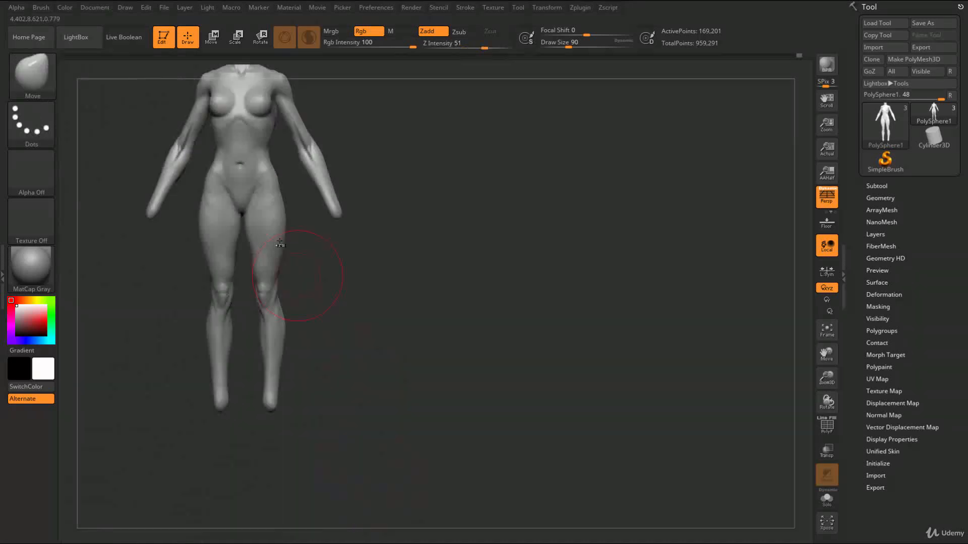
pyautogui.keyDown('ctrl'); pyautogui.moveTo(265, 236); pyautogui.dragTo(263, 294); pyautogui.keyUp('ctrl')
pyautogui.keyDown('ctrl'); pyautogui.moveTo(273, 362); pyautogui.dragTo(273, 399); pyautogui.keyUp('ctrl')
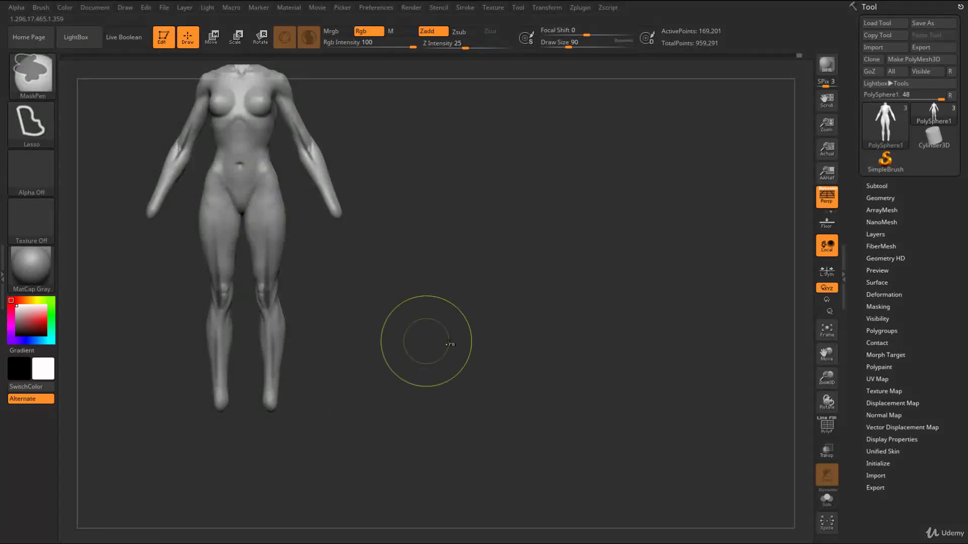
pyautogui.hotkey('ctrl', 'z')
pyautogui.keyDown('ctrl'); pyautogui.moveTo(268, 222); pyautogui.dragTo(267, 271); pyautogui.keyUp('ctrl')
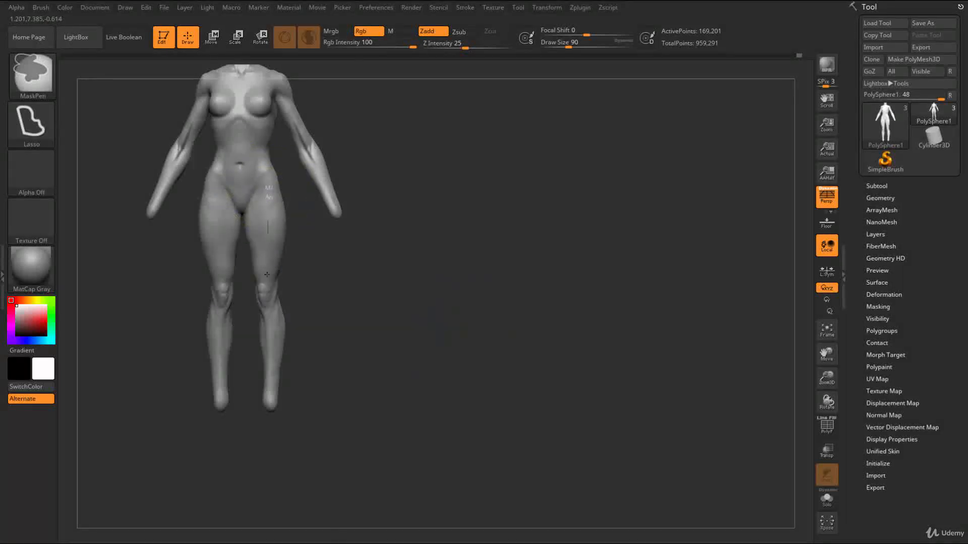
pyautogui.moveTo(265, 306)
pyautogui.keyDown('ctrl'); pyautogui.mouseDown()
pyautogui.moveTo(319, 421)
pyautogui.moveTo(410, 324)
pyautogui.moveTo(418, 332)
pyautogui.mouseUp(); pyautogui.keyUp('ctrl')
pyautogui.keyDown('ctrl'); pyautogui.moveTo(537, 482); pyautogui.dragTo(454, 352); pyautogui.keyUp('ctrl')
# - Mask everything except the forearms and place the transform gizmo at the elbow
pyautogui.moveTo(393, 239)
pyautogui.keyDown('alt'); pyautogui.mouseDown()
pyautogui.moveTo(391, 348)
pyautogui.moveTo(469, 281)
pyautogui.moveTo(442, 262)
pyautogui.mouseUp(); pyautogui.keyUp('alt')
pyautogui.moveTo(371, 504)
pyautogui.keyDown('ctrl'); pyautogui.mouseDown()
pyautogui.moveTo(367, 255)
pyautogui.moveTo(344, 197)
pyautogui.moveTo(335, 244)
pyautogui.moveTo(301, 312)
pyautogui.mouseUp(); pyautogui.keyUp('ctrl')
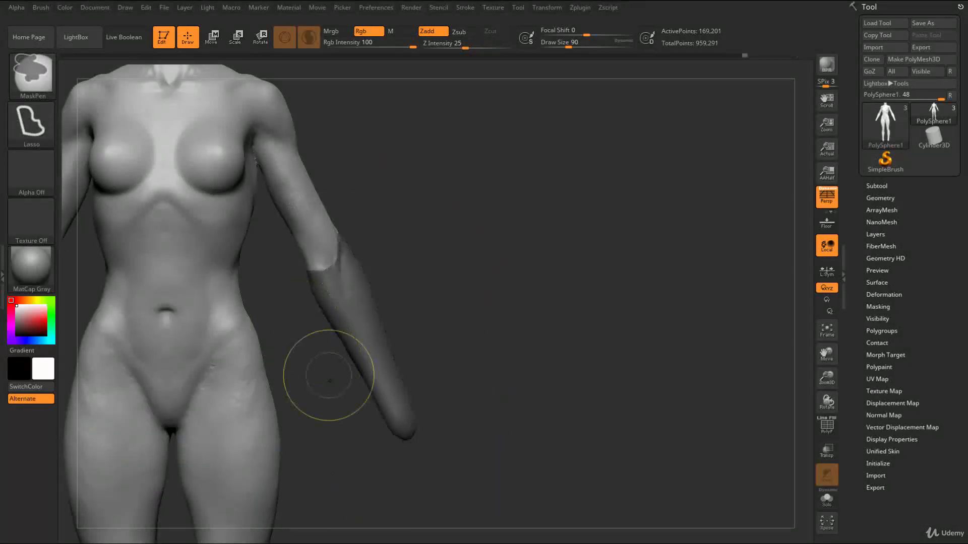
pyautogui.keyDown('ctrl'); pyautogui.click(424, 453); pyautogui.keyUp('ctrl')
pyautogui.press('e')
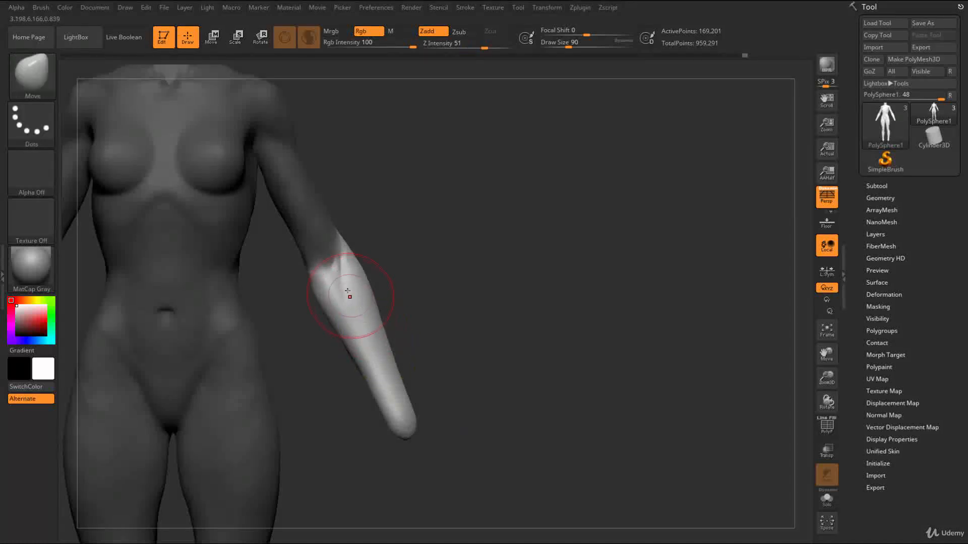
pyautogui.click(329, 264)
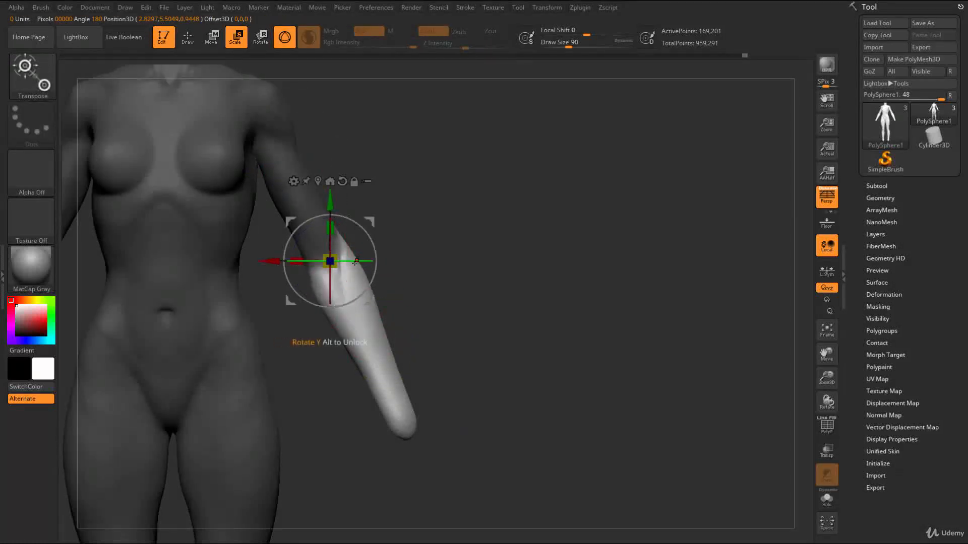
# - Try to rotate the unmasked forearms around the elbow with the gizmo
pyautogui.moveTo(375, 268); pyautogui.dragTo(372, 286)
pyautogui.press('q')
pyautogui.keyDown('ctrl'); pyautogui.moveTo(434, 236); pyautogui.dragTo(471, 283); pyautogui.keyUp('ctrl')
pyautogui.moveTo(479, 298)
pyautogui.keyDown('ctrl'); pyautogui.mouseDown(button='right')
pyautogui.moveTo(490, 303)
pyautogui.moveTo(454, 252)
pyautogui.moveTo(422, 283)
pyautogui.mouseUp(button='right'); pyautogui.keyUp('ctrl')
pyautogui.hotkey('ctrl', 'z')
pyautogui.press('e')
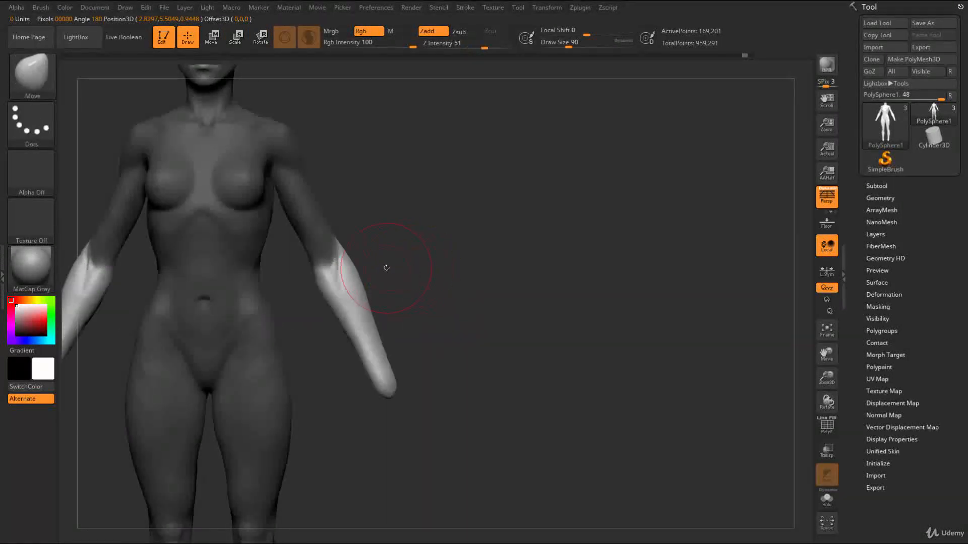
pyautogui.moveTo(374, 247); pyautogui.dragTo(372, 241)
pyautogui.hotkey('ctrl', 'z')
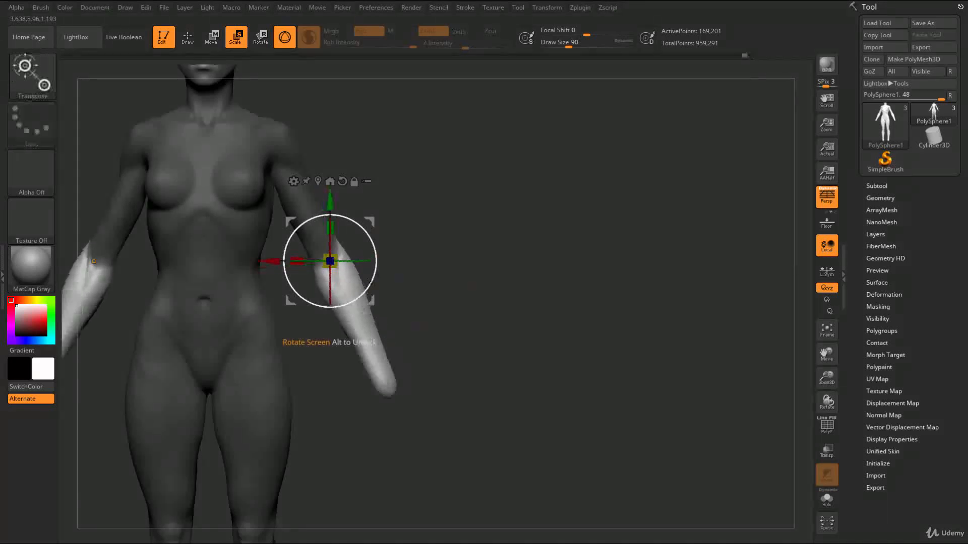
# - Rotate the unmasked forearms slightly outward around the elbow and return to the Move brush
pyautogui.moveTo(371, 281); pyautogui.dragTo(372, 278)
pyautogui.moveTo(272, 264); pyautogui.dragTo(276, 264)
pyautogui.hotkey('ctrl', 'z')
pyautogui.moveTo(436, 268)
pyautogui.keyDown('alt'); pyautogui.mouseDown()
pyautogui.moveTo(450, 325)
pyautogui.moveTo(655, 302)
pyautogui.moveTo(409, 285)
pyautogui.mouseUp(); pyautogui.keyUp('alt')
pyautogui.press('q')
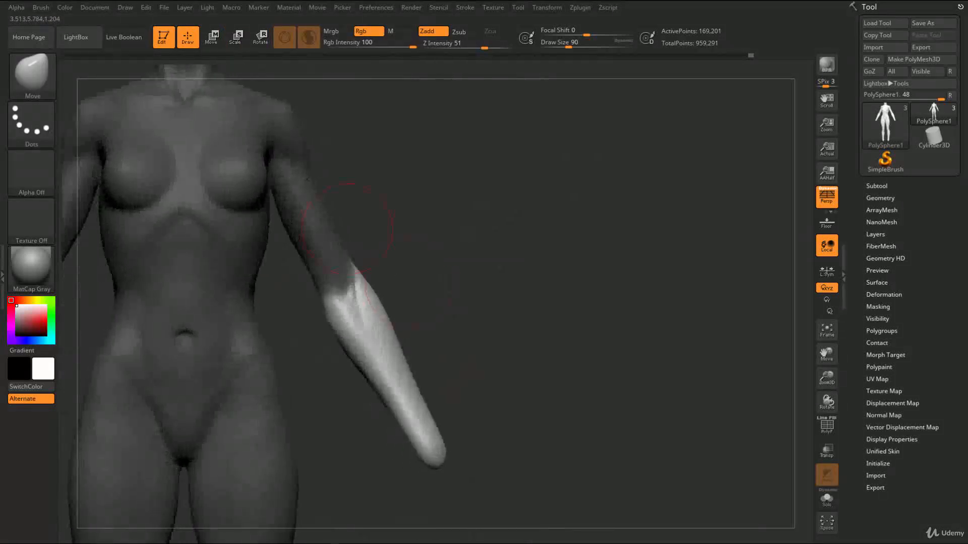
# - Check the repositioned forearms, then reshape the back of the elbow with the Move brush at draw size 108
pyautogui.moveTo(469, 281); pyautogui.dragTo(360, 295)
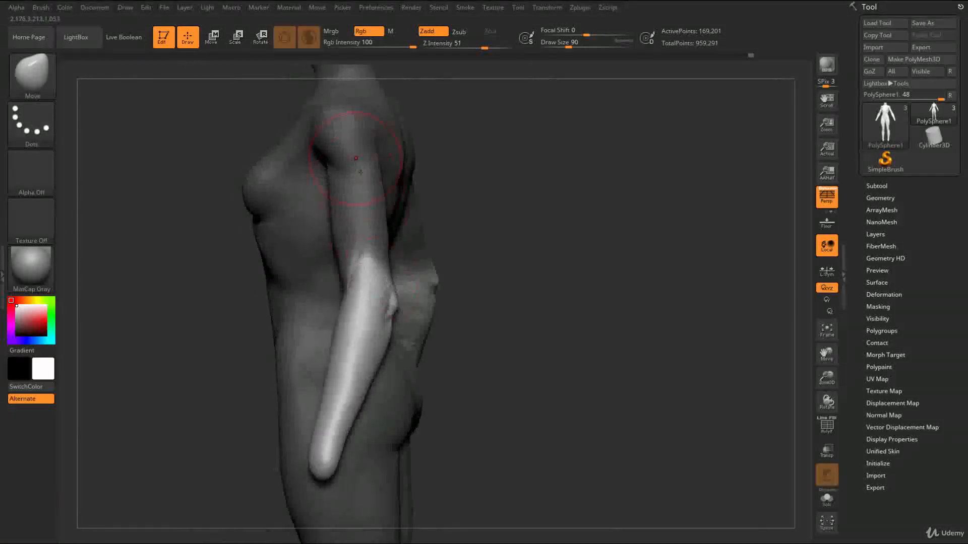
pyautogui.moveTo(525, 375); pyautogui.dragTo(378, 252)
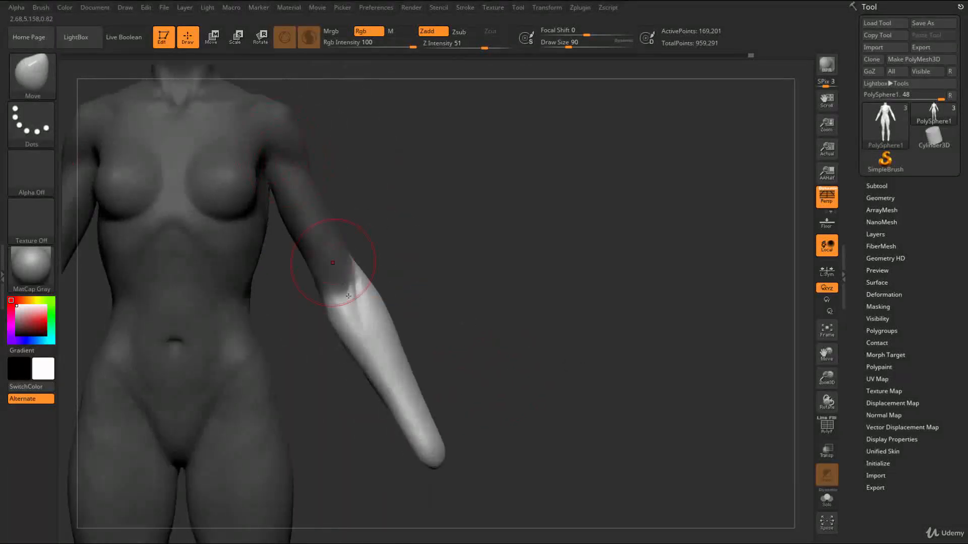
pyautogui.moveTo(476, 404); pyautogui.dragTo(267, 310)
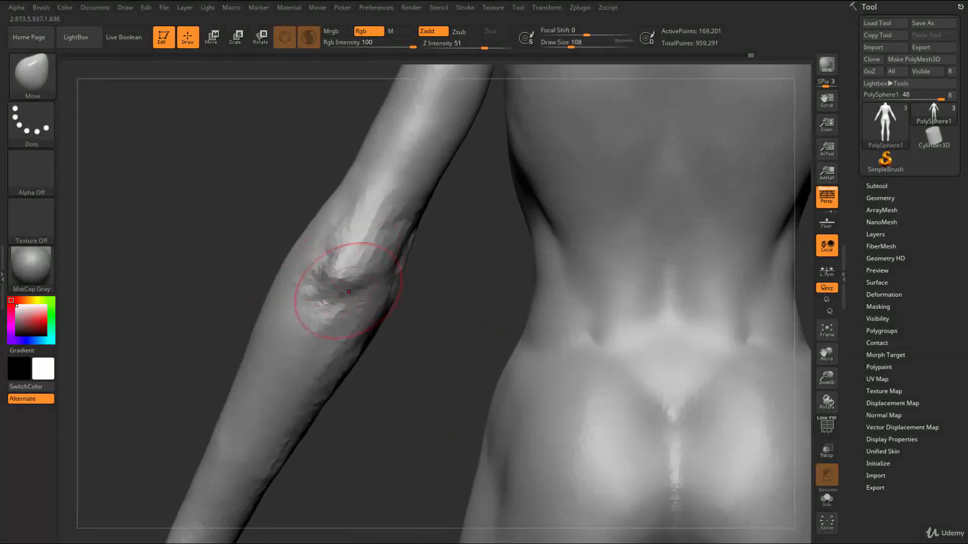
pyautogui.moveTo(339, 275); pyautogui.dragTo(352, 287)
pyautogui.moveTo(384, 236); pyautogui.dragTo(392, 214)
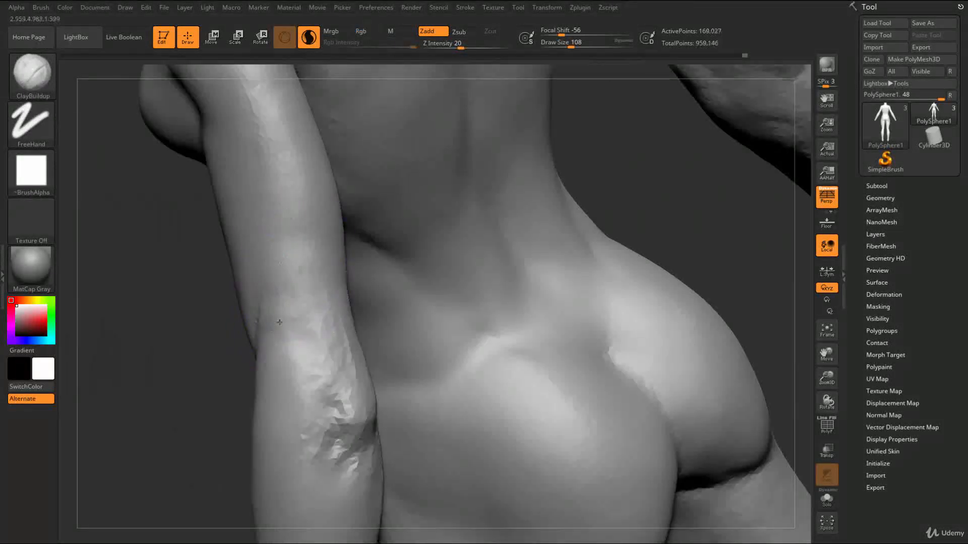
# - Reshape the back of the upper arm with the Move brush, varying the brush size
pyautogui.press('s')
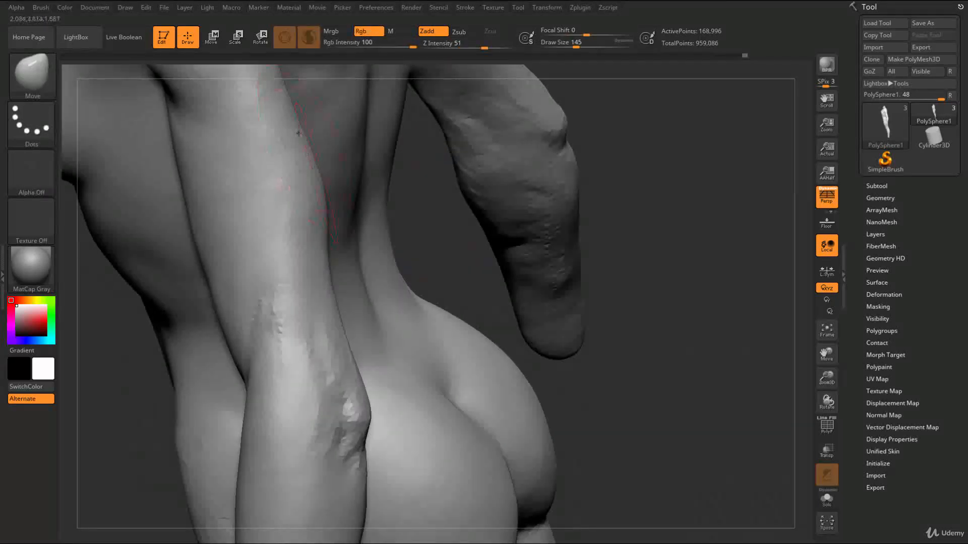
pyautogui.moveTo(298, 134); pyautogui.dragTo(311, 167)
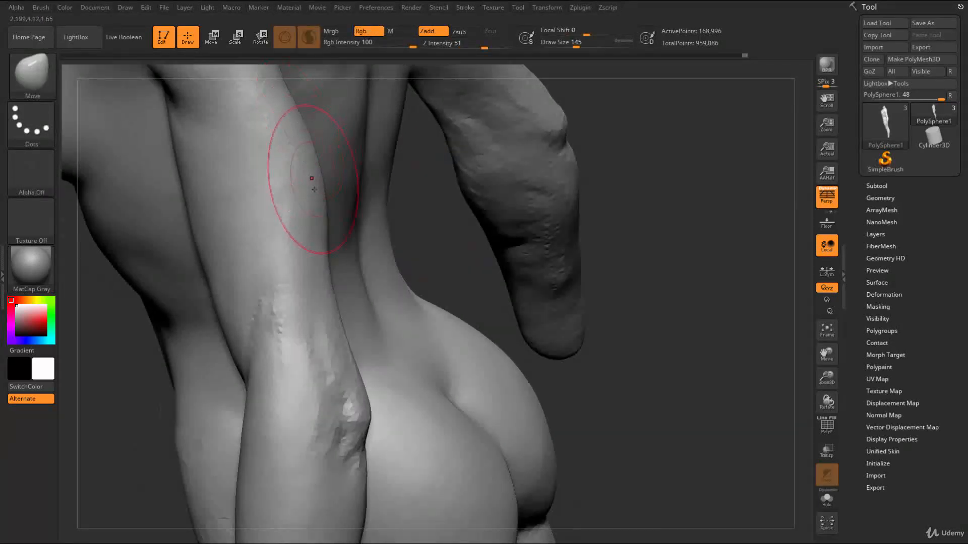
pyautogui.moveTo(307, 159)
pyautogui.mouseDown(button='right')
pyautogui.moveTo(315, 164)
pyautogui.moveTo(208, 316)
pyautogui.mouseUp(button='right')
pyautogui.moveTo(302, 167); pyautogui.dragTo(338, 254, button='right')
pyautogui.moveTo(316, 259); pyautogui.dragTo(312, 259)
pyautogui.moveTo(313, 259); pyautogui.dragTo(206, 247, button='right')
pyautogui.press('s')
pyautogui.moveTo(323, 232); pyautogui.dragTo(315, 235)
# - Build up and smooth the back of the upper arm with ClayBuildup at draw size 77
pyautogui.press('b')
pyautogui.press('c')
pyautogui.press('b')
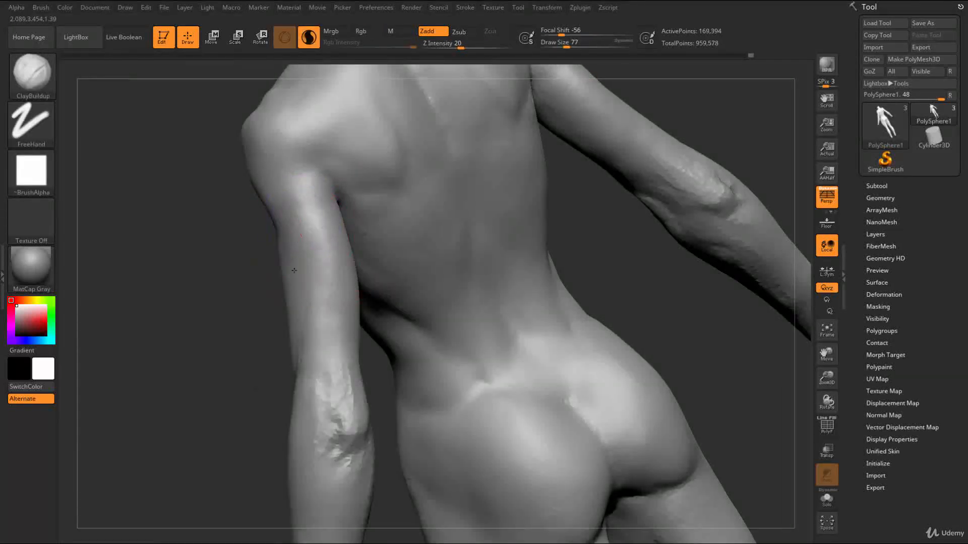
pyautogui.press('shift')
pyautogui.keyDown('shift'); pyautogui.moveTo(330, 267); pyautogui.dragTo(323, 292); pyautogui.keyUp('shift')
pyautogui.moveTo(229, 416)
pyautogui.keyDown('alt'); pyautogui.mouseDown(button='right')
pyautogui.moveTo(196, 255)
pyautogui.moveTo(184, 317)
pyautogui.mouseUp(button='right'); pyautogui.keyUp('alt')
pyautogui.moveTo(260, 313)
pyautogui.keyDown('alt'); pyautogui.mouseDown(button='right')
pyautogui.moveTo(323, 330)
pyautogui.moveTo(354, 309)
pyautogui.mouseUp(button='right'); pyautogui.keyUp('alt')
# - Carve the creases around the elbow tip with DamStandard, then soften them with ClayBuildup and smoothing
pyautogui.press('b')
pyautogui.press('d')
pyautogui.press('s')
pyautogui.moveTo(363, 247)
pyautogui.mouseDown()
pyautogui.moveTo(318, 237)
pyautogui.moveTo(285, 253)
pyautogui.moveTo(292, 278)
pyautogui.mouseUp()
pyautogui.press('b')
pyautogui.press('c')
pyautogui.press('b')
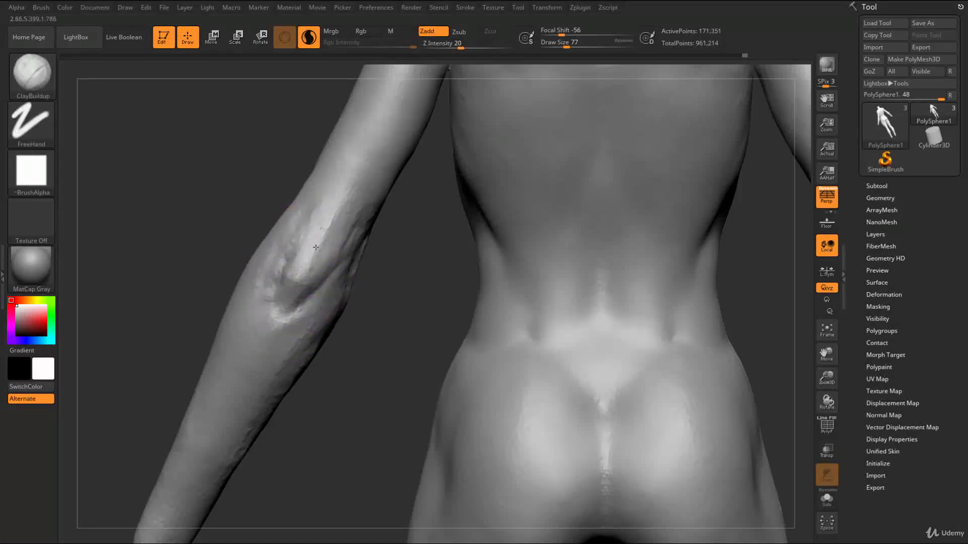
pyautogui.moveTo(304, 261)
pyautogui.keyDown('shift'); pyautogui.mouseDown()
pyautogui.moveTo(315, 237)
pyautogui.moveTo(353, 242)
pyautogui.mouseUp(); pyautogui.keyUp('shift')
# - Carve a line from the elbow down the forearm with DamStandard, then build up and smooth the area with ClayBuildup
pyautogui.press('b')
pyautogui.press('d')
pyautogui.press('s')
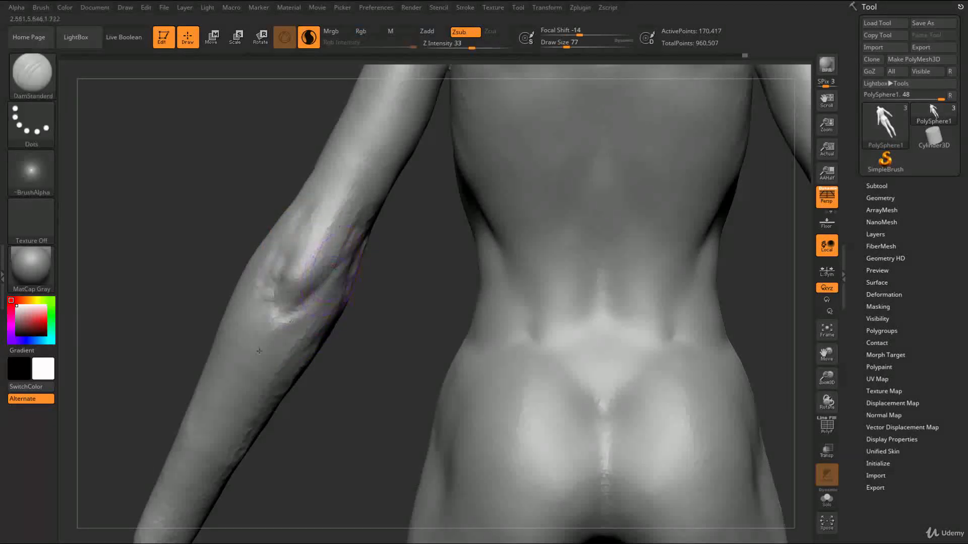
pyautogui.press('b')
pyautogui.press('c')
pyautogui.press('b')
pyautogui.moveTo(290, 308)
pyautogui.keyDown('shift'); pyautogui.mouseDown()
pyautogui.moveTo(281, 307)
pyautogui.moveTo(280, 287)
pyautogui.mouseUp(); pyautogui.keyUp('shift')
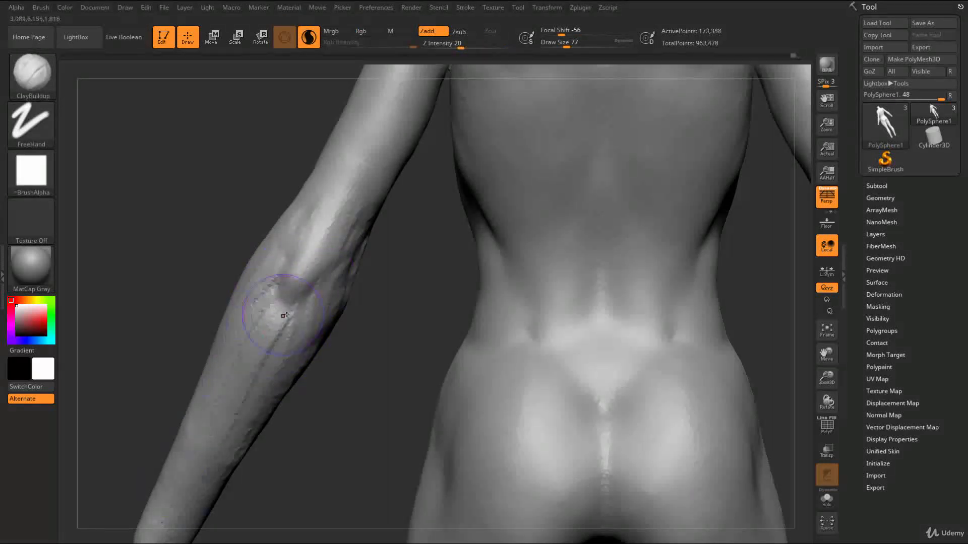
pyautogui.moveTo(327, 399); pyautogui.dragTo(314, 344)
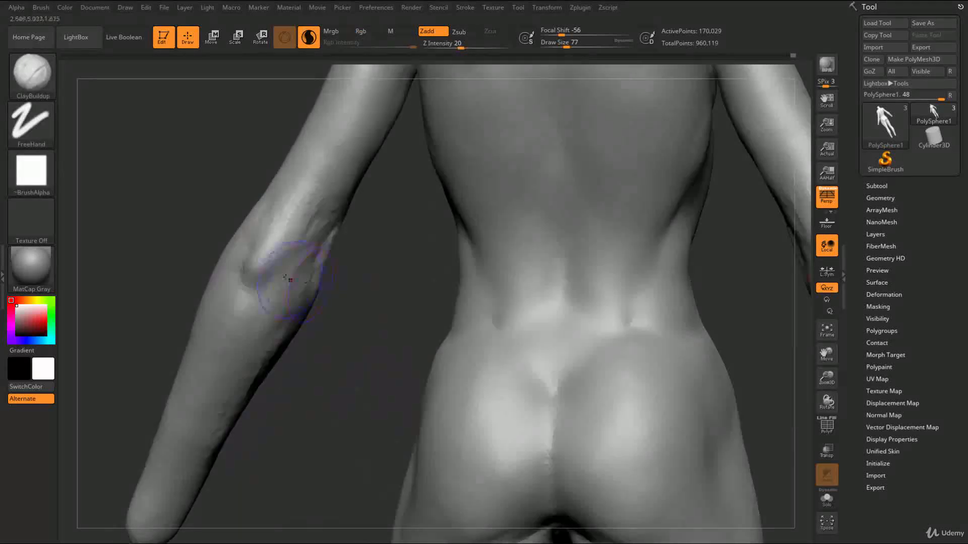
# - Add volume around the back of the elbow with ClayBuildup, setting the draw size to 74 and then 87
pyautogui.press('s')
pyautogui.moveTo(288, 278); pyautogui.dragTo(284, 278)
pyautogui.moveTo(353, 294)
pyautogui.mouseDown()
pyautogui.moveTo(350, 313)
pyautogui.moveTo(371, 300)
pyautogui.moveTo(379, 316)
pyautogui.mouseUp()
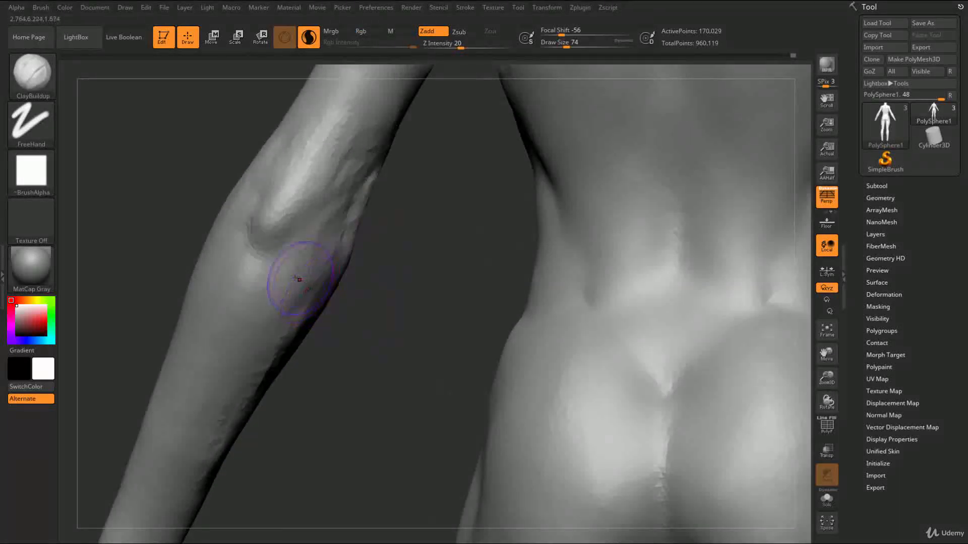
pyautogui.keyDown('alt'); pyautogui.moveTo(365, 275); pyautogui.dragTo(43, 225); pyautogui.keyUp('alt')
pyautogui.moveTo(505, 227)
pyautogui.keyDown('alt'); pyautogui.mouseDown()
pyautogui.moveTo(439, 147)
pyautogui.moveTo(581, 143)
pyautogui.moveTo(449, 228)
pyautogui.moveTo(594, 112)
pyautogui.moveTo(454, 134)
pyautogui.moveTo(440, 146)
pyautogui.mouseUp(); pyautogui.keyUp('alt')
pyautogui.press('s')
pyautogui.moveTo(400, 273); pyautogui.dragTo(375, 272)
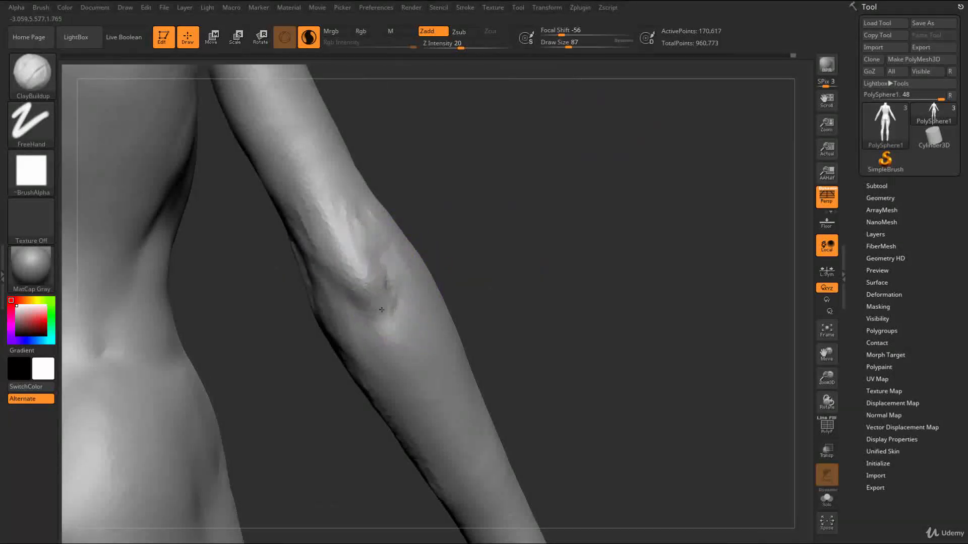
pyautogui.moveTo(370, 236); pyautogui.dragTo(401, 302)
# - Carve a groove along the outer side of the elbow with DamStandard and smooth it into the forearm
pyautogui.press('b')
pyautogui.press('d')
pyautogui.press('s')
pyautogui.moveTo(389, 249); pyautogui.dragTo(415, 348)
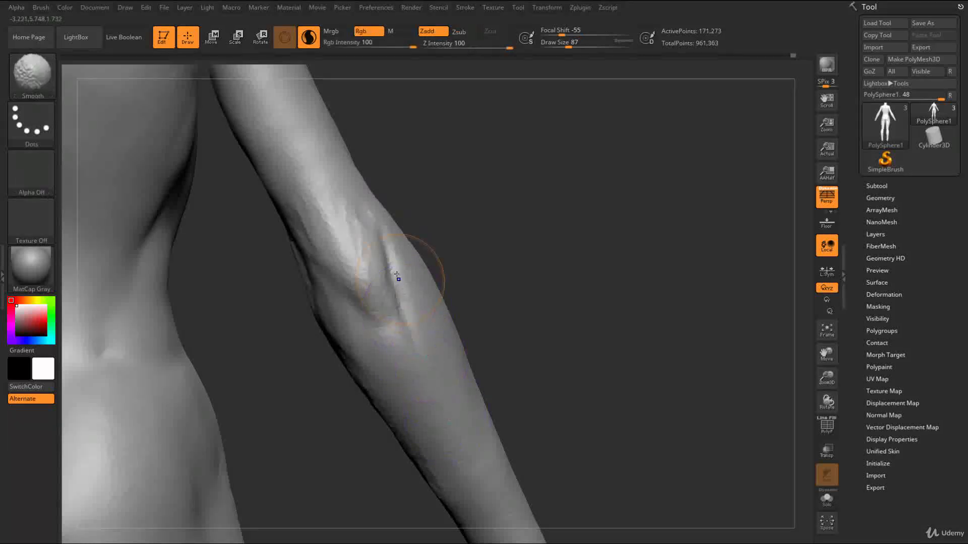
pyautogui.moveTo(320, 263); pyautogui.dragTo(400, 384)
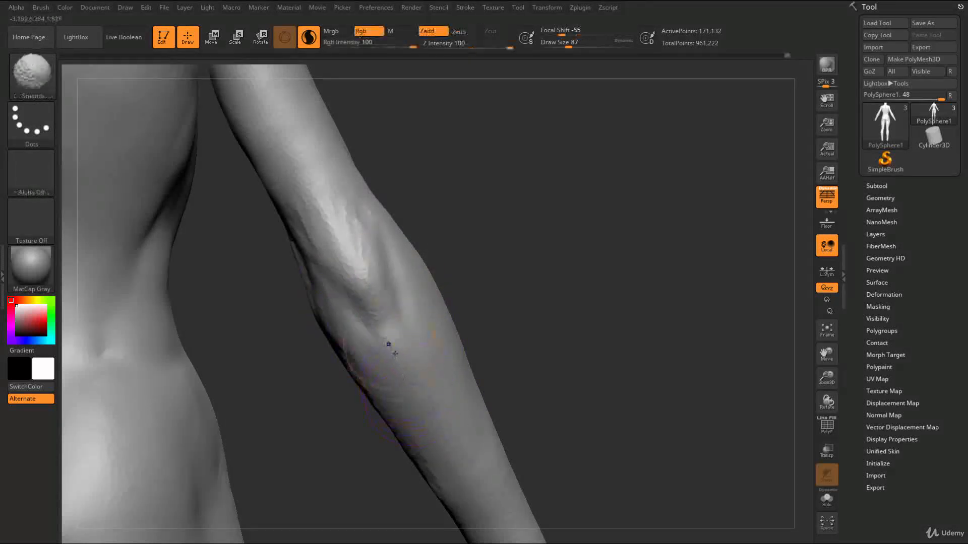
pyautogui.moveTo(372, 303); pyautogui.dragTo(403, 349)
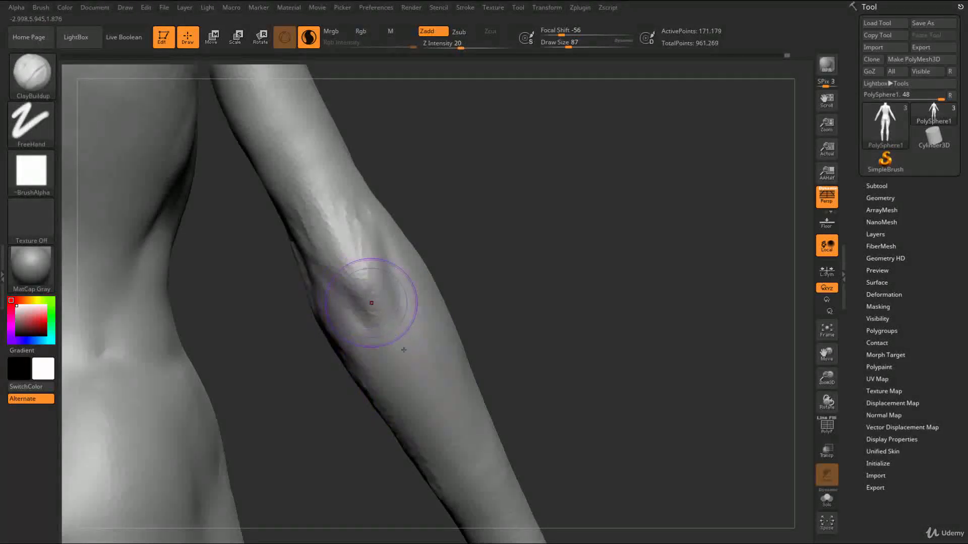
pyautogui.moveTo(375, 290)
pyautogui.keyDown('shift'); pyautogui.mouseDown()
pyautogui.moveTo(355, 332)
pyautogui.moveTo(398, 373)
pyautogui.mouseUp(); pyautogui.keyUp('shift')
# - Build up the bony tip of the elbow with ClayBuildup at draw size 90 and smooth it
pyautogui.moveTo(410, 356)
pyautogui.keyDown('ctrl'); pyautogui.mouseDown(button='right')
pyautogui.moveTo(403, 247)
pyautogui.moveTo(418, 297)
pyautogui.mouseUp(button='right'); pyautogui.keyUp('ctrl')
pyautogui.keyDown('shift'); pyautogui.moveTo(356, 201); pyautogui.dragTo(365, 218); pyautogui.keyUp('shift')
pyautogui.moveTo(446, 234)
pyautogui.keyDown('alt'); pyautogui.mouseDown(button='right')
pyautogui.moveTo(464, 277)
pyautogui.moveTo(466, 322)
pyautogui.mouseUp(button='right'); pyautogui.keyUp('alt')
pyautogui.press('s')
pyautogui.moveTo(388, 295); pyautogui.dragTo(389, 296)
pyautogui.keyDown('alt'); pyautogui.moveTo(459, 300); pyautogui.dragTo(469, 268, button='right'); pyautogui.keyUp('alt')
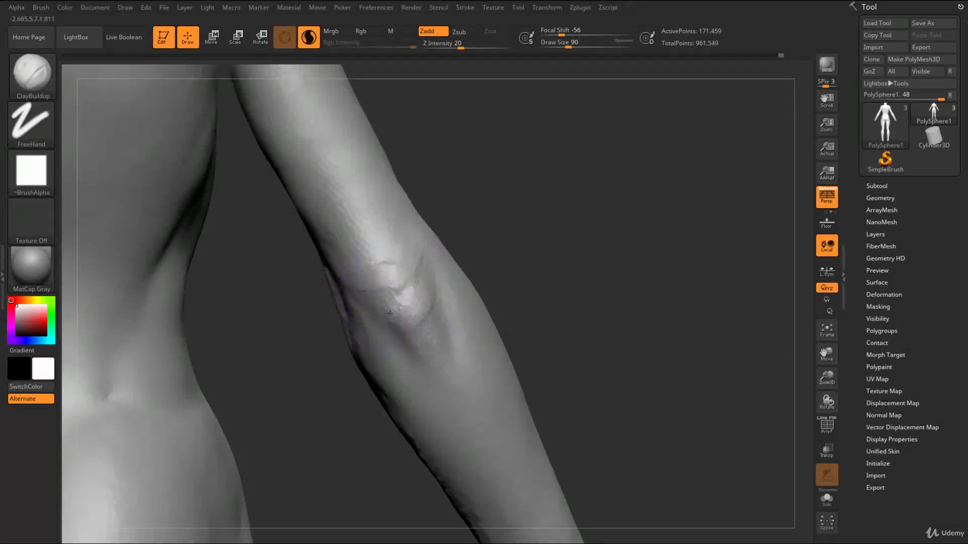
pyautogui.keyDown('ctrl'); pyautogui.moveTo(459, 215); pyautogui.dragTo(453, 151, button='right'); pyautogui.keyUp('ctrl')
pyautogui.keyDown('shift'); pyautogui.moveTo(411, 266); pyautogui.dragTo(400, 295); pyautogui.keyUp('shift')
pyautogui.keyDown('ctrl'); pyautogui.moveTo(506, 225); pyautogui.dragTo(504, 282, button='right'); pyautogui.keyUp('ctrl')
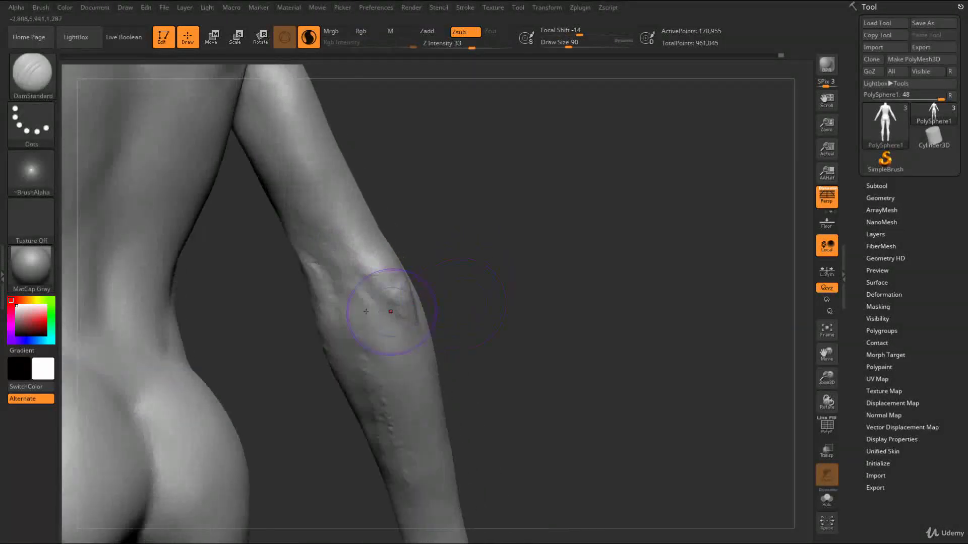
# - Build up the forearm muscle below the elbow with ClayBuildup and smooth the surface
pyautogui.press('b')
pyautogui.press('c')
pyautogui.press('b')
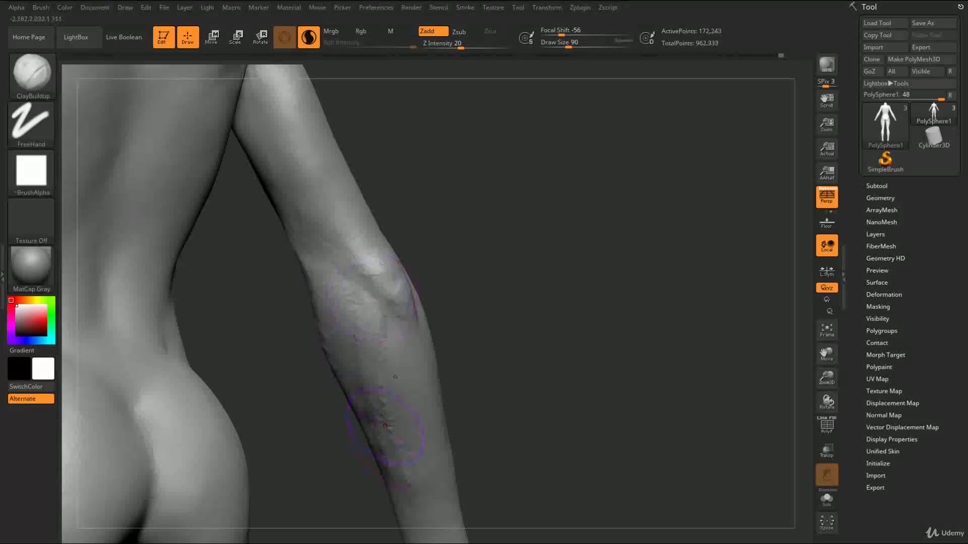
pyautogui.keyDown('shift'); pyautogui.moveTo(359, 395); pyautogui.dragTo(398, 469); pyautogui.keyUp('shift')
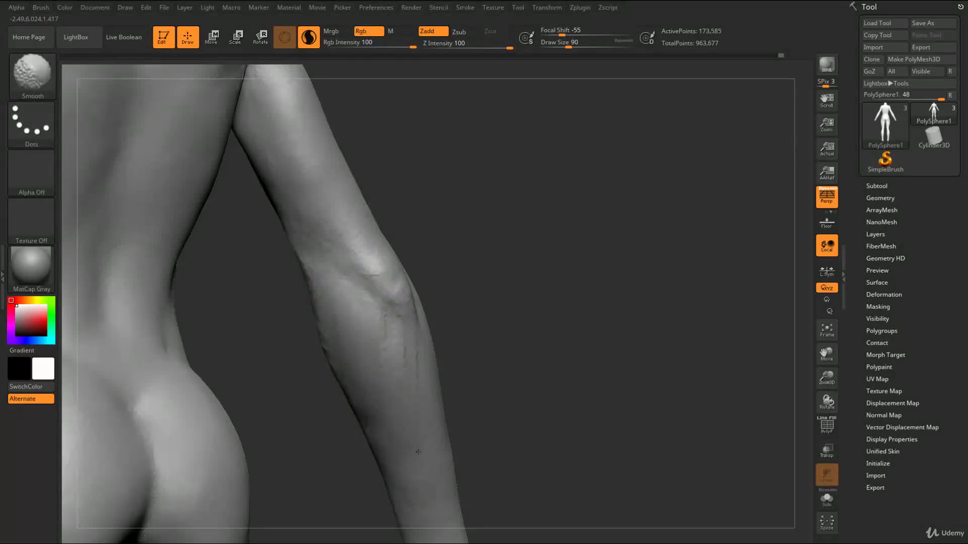
pyautogui.keyDown('alt'); pyautogui.moveTo(443, 313); pyautogui.dragTo(433, 171); pyautogui.keyUp('alt')
pyautogui.moveTo(436, 255)
pyautogui.mouseDown()
pyautogui.moveTo(371, 227)
pyautogui.moveTo(449, 262)
pyautogui.moveTo(454, 327)
pyautogui.mouseUp()
# - Smooth the front of the elbow and compare the arms against the whole figure
pyautogui.moveTo(509, 303); pyautogui.dragTo(241, 292)
pyautogui.keyDown('shift'); pyautogui.moveTo(302, 259); pyautogui.dragTo(309, 223); pyautogui.keyUp('shift')
pyautogui.moveTo(167, 322)
pyautogui.keyDown('alt'); pyautogui.mouseDown()
pyautogui.moveTo(118, 235)
pyautogui.moveTo(113, 202)
pyautogui.mouseUp(); pyautogui.keyUp('alt')
pyautogui.moveTo(192, 402); pyautogui.dragTo(123, 364)
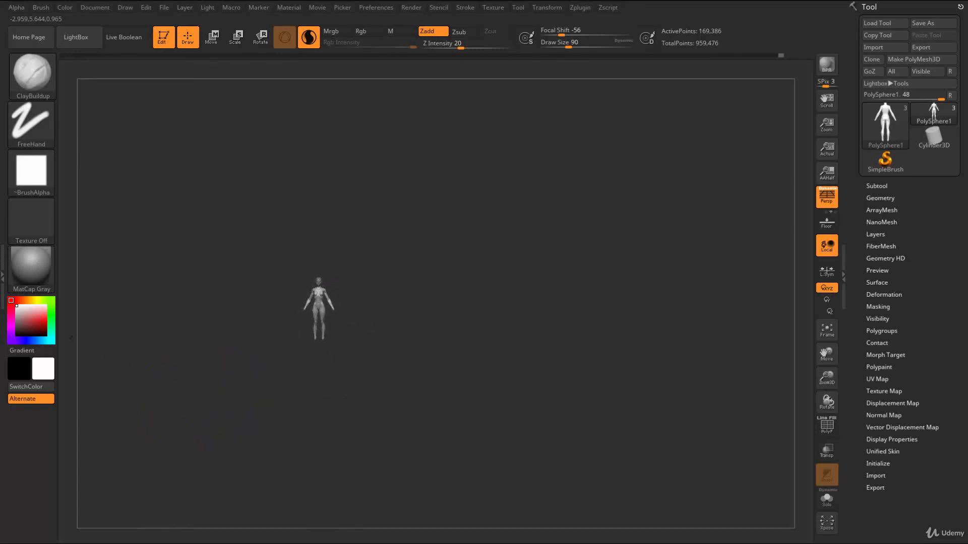
# - Refine the side of the rib cage with the Move brush at draw size 77
pyautogui.moveTo(542, 332)
pyautogui.keyDown('alt'); pyautogui.mouseDown()
pyautogui.moveTo(491, 331)
pyautogui.moveTo(538, 391)
pyautogui.moveTo(538, 368)
pyautogui.moveTo(484, 444)
pyautogui.mouseUp(); pyautogui.keyUp('alt')
pyautogui.moveTo(451, 325)
pyautogui.keyDown('alt'); pyautogui.mouseDown()
pyautogui.moveTo(474, 346)
pyautogui.moveTo(475, 316)
pyautogui.moveTo(453, 301)
pyautogui.moveTo(457, 320)
pyautogui.moveTo(443, 345)
pyautogui.mouseUp(); pyautogui.keyUp('alt')
pyautogui.press('s')
pyautogui.press('b')
pyautogui.press('m')
pyautogui.press('v')
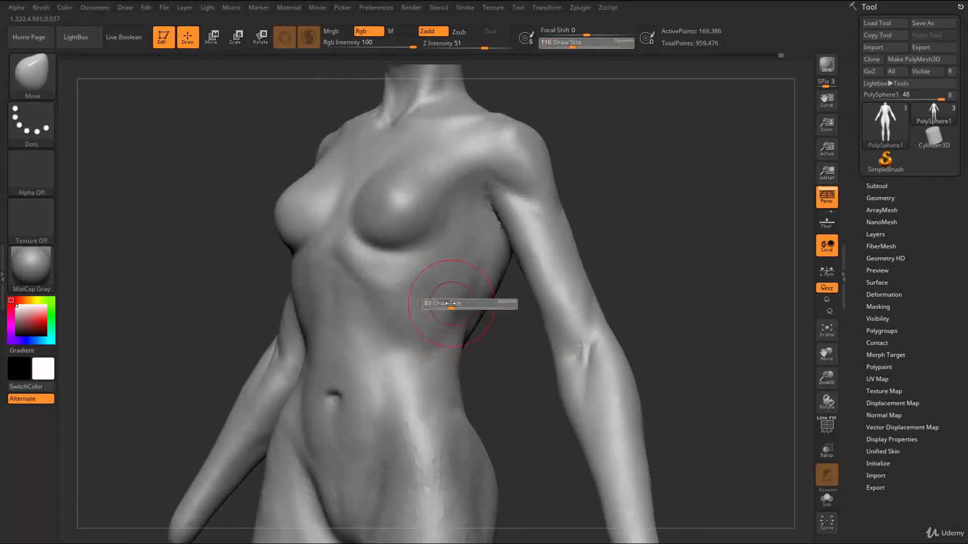
pyautogui.press('shift')
pyautogui.moveTo(506, 328)
pyautogui.mouseDown()
pyautogui.moveTo(645, 268)
pyautogui.moveTo(640, 242)
pyautogui.moveTo(547, 268)
pyautogui.moveTo(514, 263)
pyautogui.moveTo(625, 324)
pyautogui.moveTo(453, 317)
pyautogui.moveTo(428, 332)
pyautogui.moveTo(449, 311)
pyautogui.mouseUp()
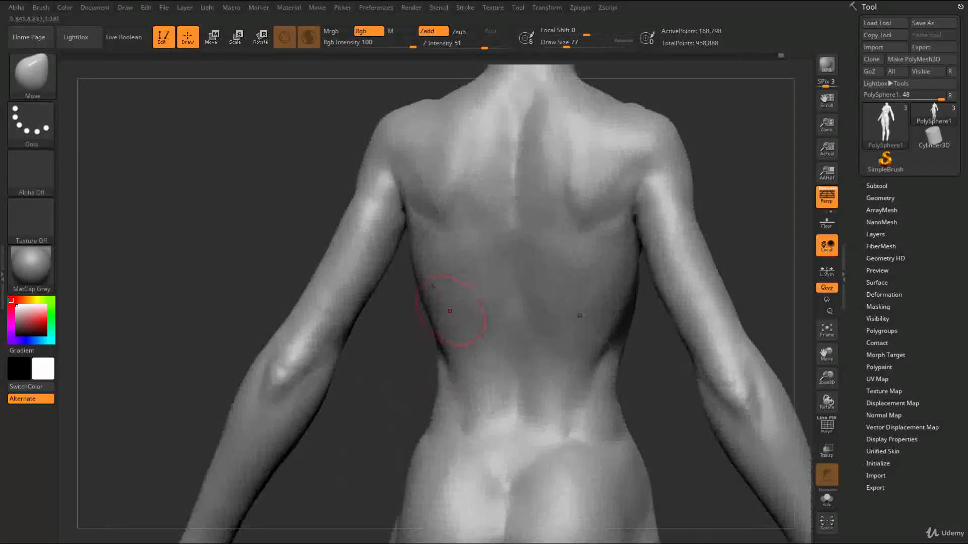
# - Save the project as 14_over in the CharacterModeling folder
pyautogui.press('ctrl')
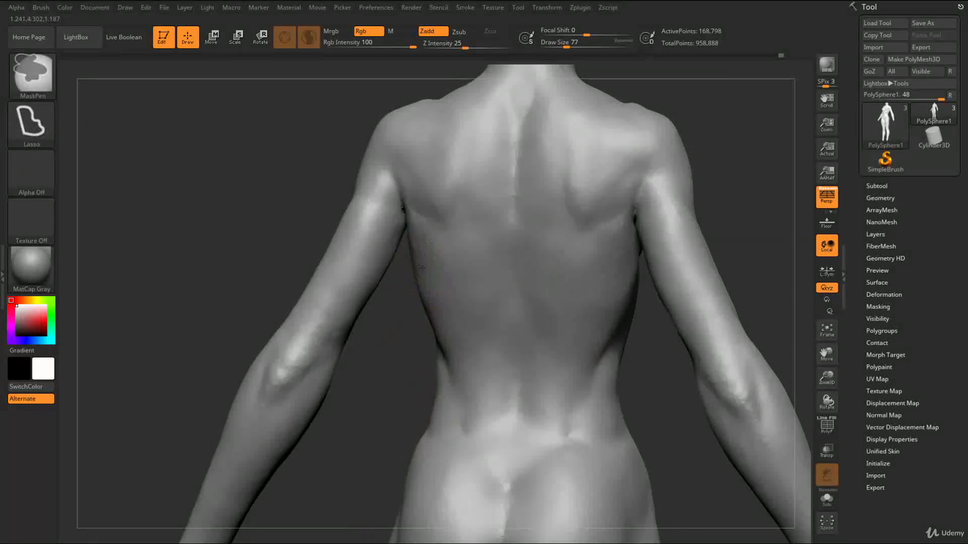
pyautogui.hotkey('ctrl', 's')
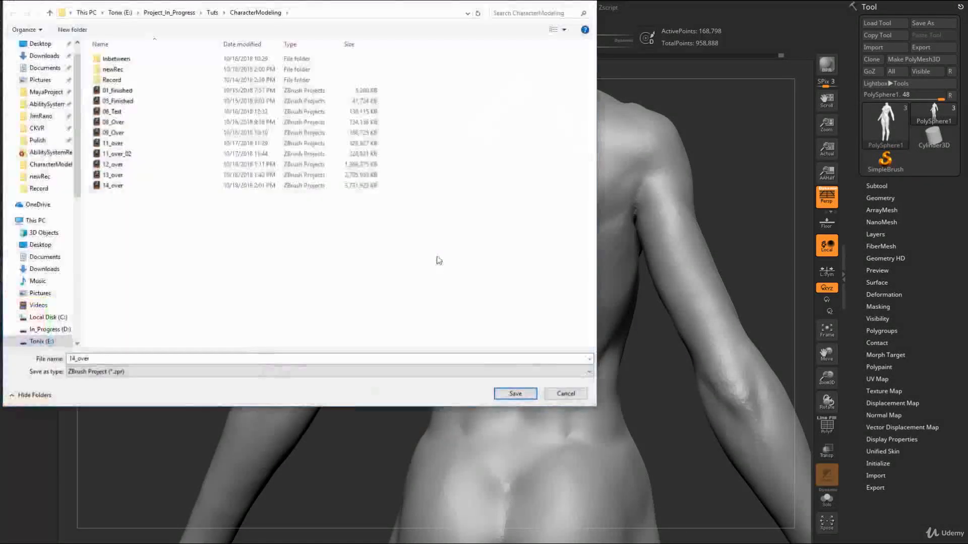
pyautogui.click(519, 393)
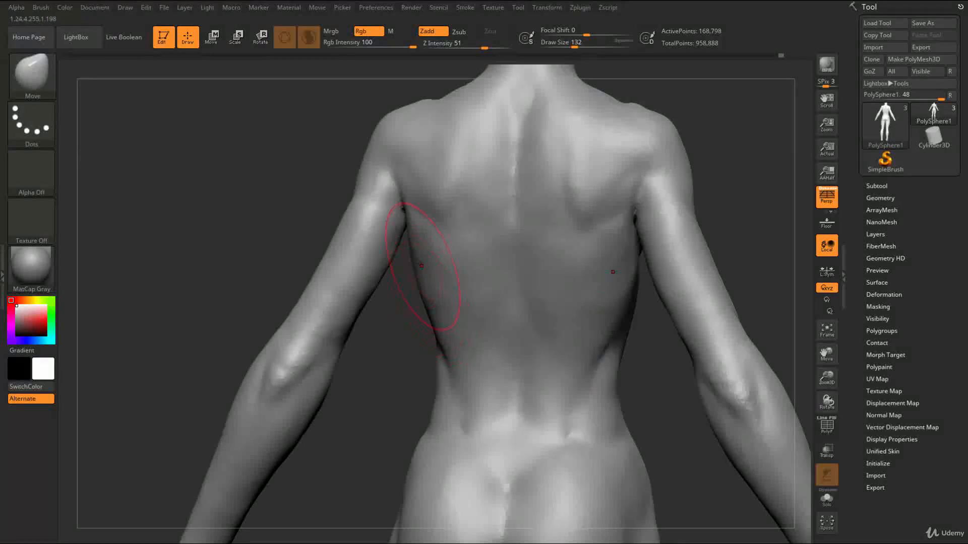
# - Adjust the side of the torso below the armpit with the Move brush at draw size 124
pyautogui.moveTo(404, 313)
pyautogui.mouseDown()
pyautogui.moveTo(507, 309)
pyautogui.moveTo(676, 333)
pyautogui.mouseUp()
pyautogui.press('s')
pyautogui.click(470, 285)
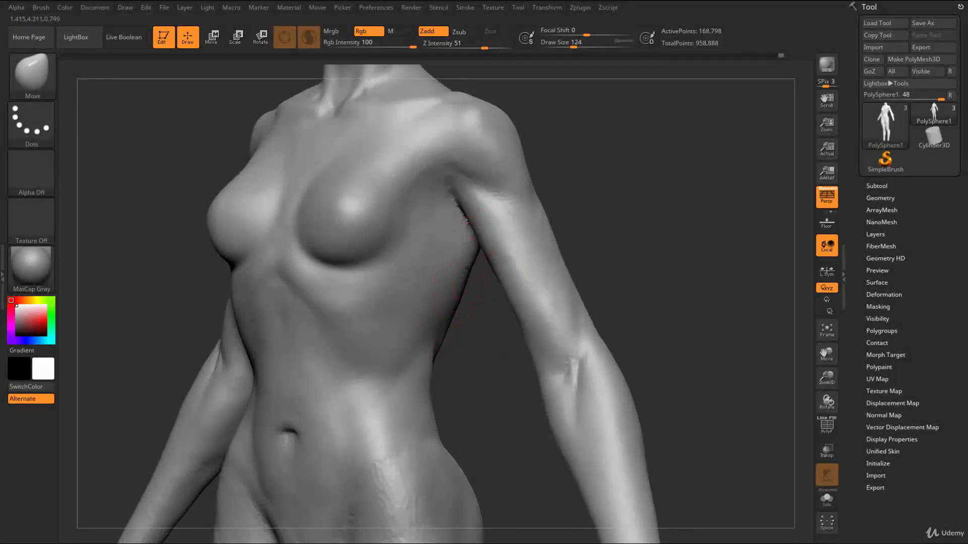
pyautogui.moveTo(559, 297)
pyautogui.keyDown('alt'); pyautogui.mouseDown()
pyautogui.moveTo(592, 272)
pyautogui.moveTo(533, 235)
pyautogui.moveTo(593, 254)
pyautogui.moveTo(521, 231)
pyautogui.moveTo(535, 266)
pyautogui.moveTo(524, 262)
pyautogui.mouseUp(); pyautogui.keyUp('alt')
# - Build up the front of the upper arm above the elbow with ClayBuildup, redoing it at draw size 71, and smooth it
pyautogui.press('s')
pyautogui.click(438, 223)
pyautogui.press('b')
pyautogui.press('c')
pyautogui.press('b')
pyautogui.moveTo(415, 208)
pyautogui.mouseDown()
pyautogui.moveTo(419, 233)
pyautogui.moveTo(439, 213)
pyautogui.mouseUp()
pyautogui.hotkey('ctrl', 'z')
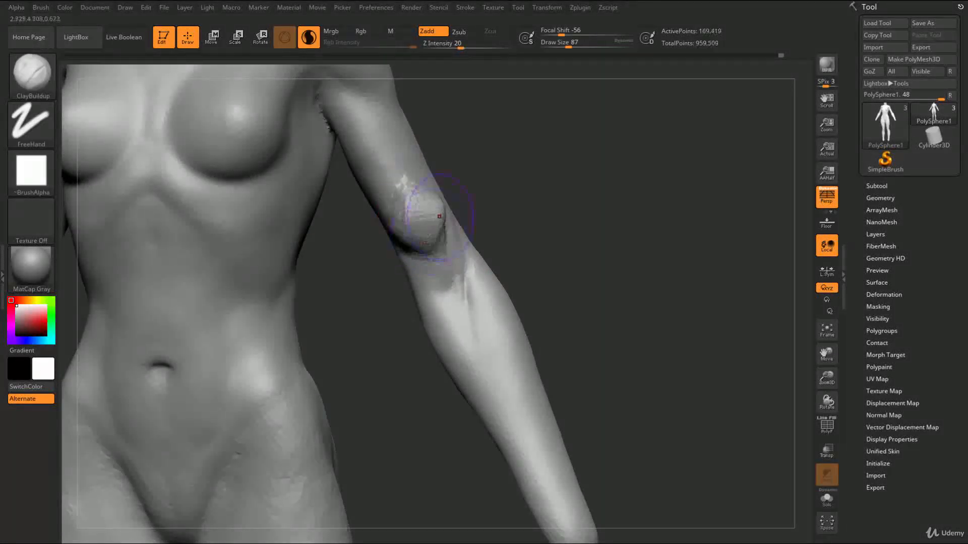
pyautogui.hotkey('ctrl', 'z')
pyautogui.press('s')
pyautogui.click(426, 207)
pyautogui.moveTo(401, 188)
pyautogui.mouseDown()
pyautogui.moveTo(435, 239)
pyautogui.moveTo(421, 202)
pyautogui.mouseUp()
pyautogui.moveTo(492, 191)
pyautogui.mouseDown()
pyautogui.moveTo(454, 217)
pyautogui.moveTo(461, 159)
pyautogui.moveTo(468, 186)
pyautogui.moveTo(434, 171)
pyautogui.mouseUp()
pyautogui.keyDown('shift'); pyautogui.moveTo(453, 134); pyautogui.dragTo(440, 179); pyautogui.keyUp('shift')
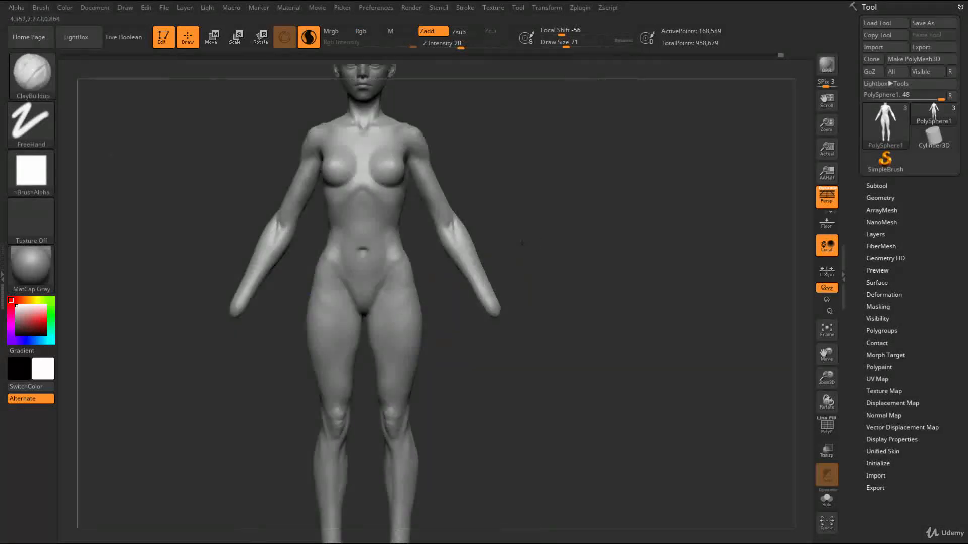
# - Examine the full figure's proportions and arm shapes from the back and front with DamStandard active
pyautogui.moveTo(504, 302)
pyautogui.keyDown('alt'); pyautogui.mouseDown()
pyautogui.moveTo(428, 223)
pyautogui.moveTo(512, 220)
pyautogui.moveTo(469, 212)
pyautogui.mouseUp(); pyautogui.keyUp('alt')
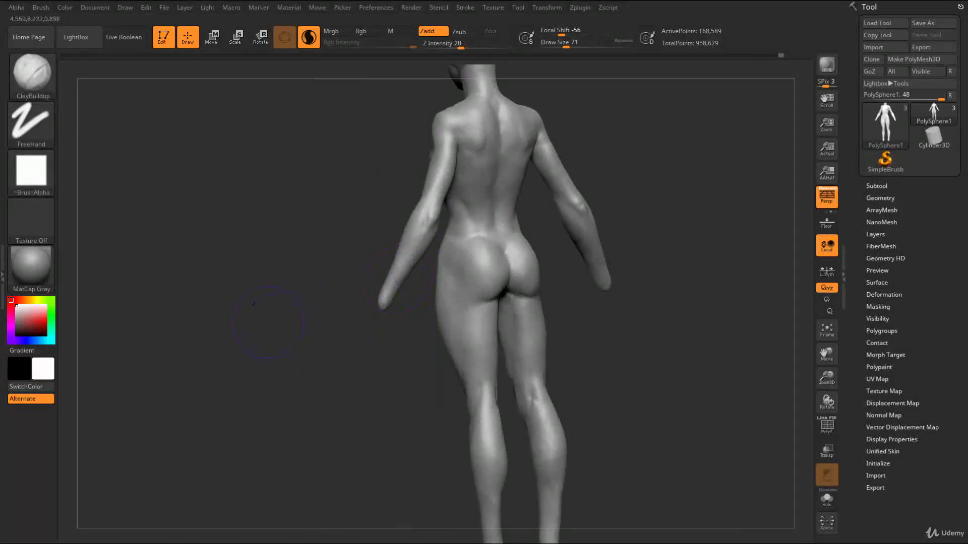
pyautogui.moveTo(267, 242)
pyautogui.keyDown('alt'); pyautogui.mouseDown()
pyautogui.moveTo(264, 316)
pyautogui.moveTo(292, 310)
pyautogui.mouseUp(); pyautogui.keyUp('alt')
pyautogui.press('b')
pyautogui.press('d')
pyautogui.press('s')
pyautogui.keyDown('shift'); pyautogui.moveTo(443, 265); pyautogui.dragTo(436, 255); pyautogui.keyUp('shift')
pyautogui.press('f')
pyautogui.moveTo(270, 279); pyautogui.dragTo(348, 359)
pyautogui.keyDown('alt'); pyautogui.moveTo(504, 343); pyautogui.dragTo(502, 308); pyautogui.keyUp('alt')
pyautogui.moveTo(501, 308); pyautogui.dragTo(487, 338)
pyautogui.moveTo(487, 339); pyautogui.dragTo(587, 291)
pyautogui.moveTo(503, 312); pyautogui.dragTo(372, 437)
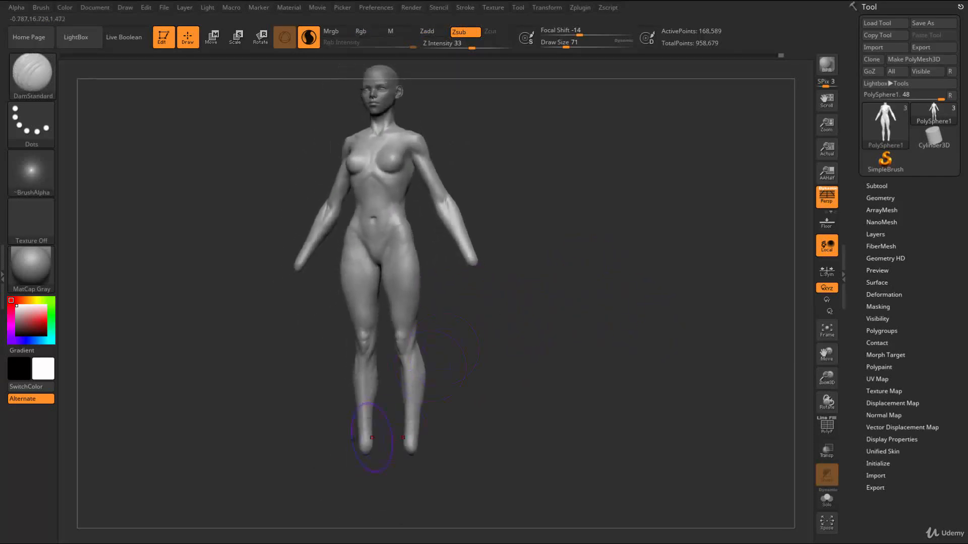
pyautogui.moveTo(540, 262)
pyautogui.keyDown('alt'); pyautogui.mouseDown()
pyautogui.moveTo(551, 306)
pyautogui.moveTo(579, 304)
pyautogui.moveTo(562, 296)
pyautogui.moveTo(553, 267)
pyautogui.moveTo(431, 233)
pyautogui.mouseUp(); pyautogui.keyUp('alt')
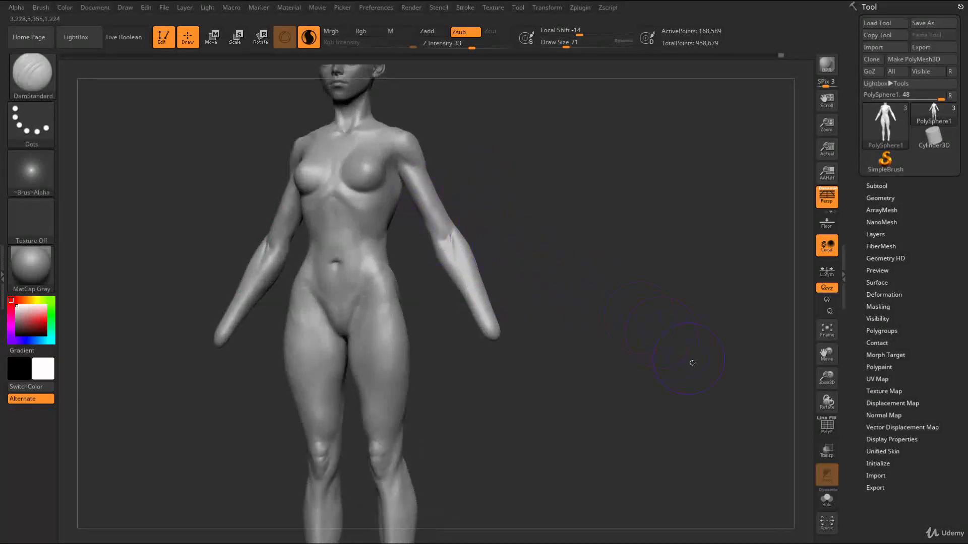